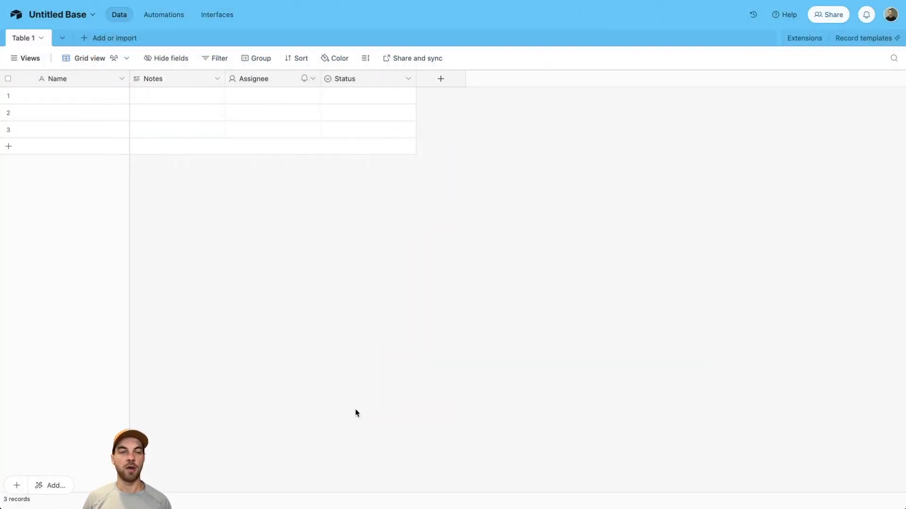
- Rename Table 1 to Purchase Orders
double_click(22, 38)
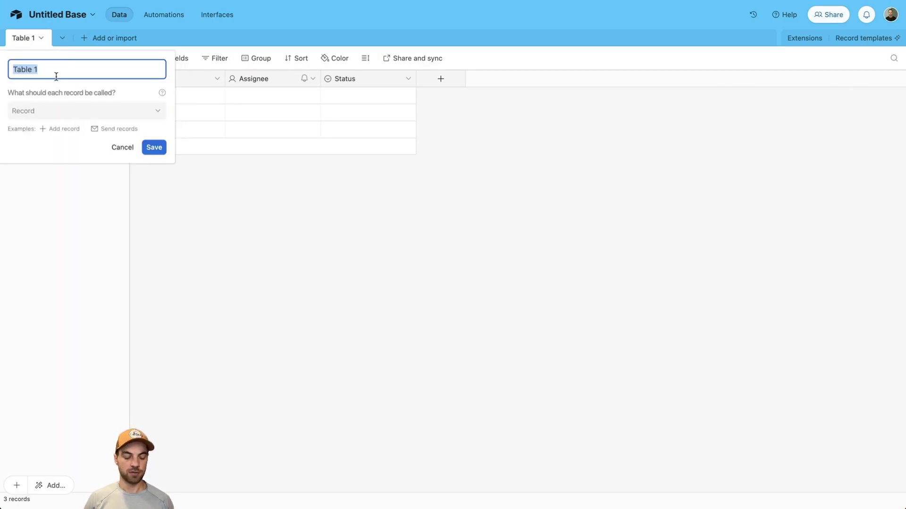
type("Purch")
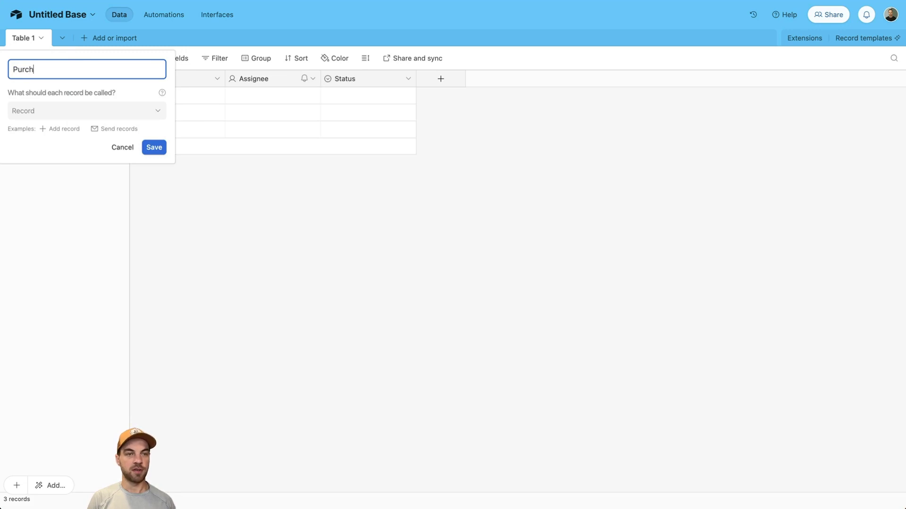
type("ase Orders")
key("Return")
- Add two blank tables named Order Line Items and Customers
left_click(118, 38)
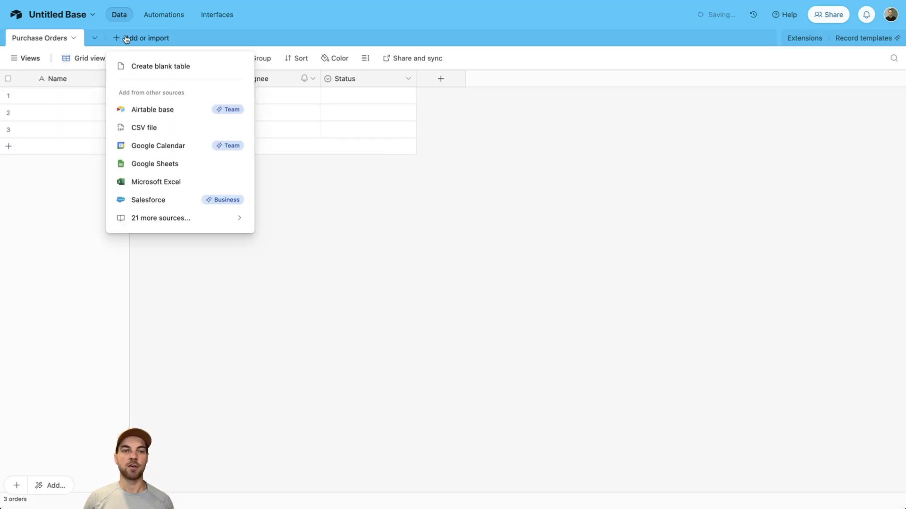
left_click(166, 66)
type("Orders Line Items")
key("Left")
key("Left")
key("Left")
key("Left")
key("Left")
key("Left")
key("Left")
key("Left")
key("Left")
key("Left")
key("Left")
key("BackSpace")
key("Return")
left_click(202, 36)
left_click(204, 68)
type("Cus")
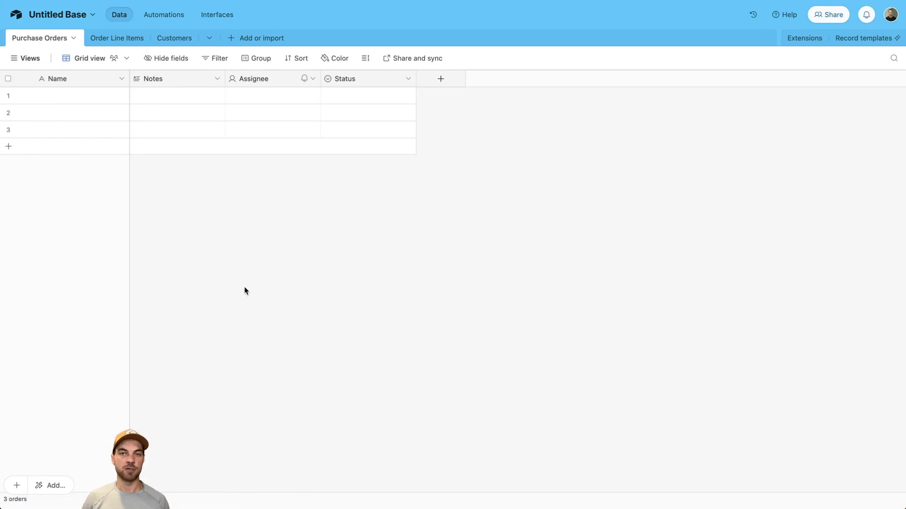
- Rename the base from Untitled Base to Order Management - Demo
left_click(80, 19)
left_click(108, 49)
triple_click(70, 47)
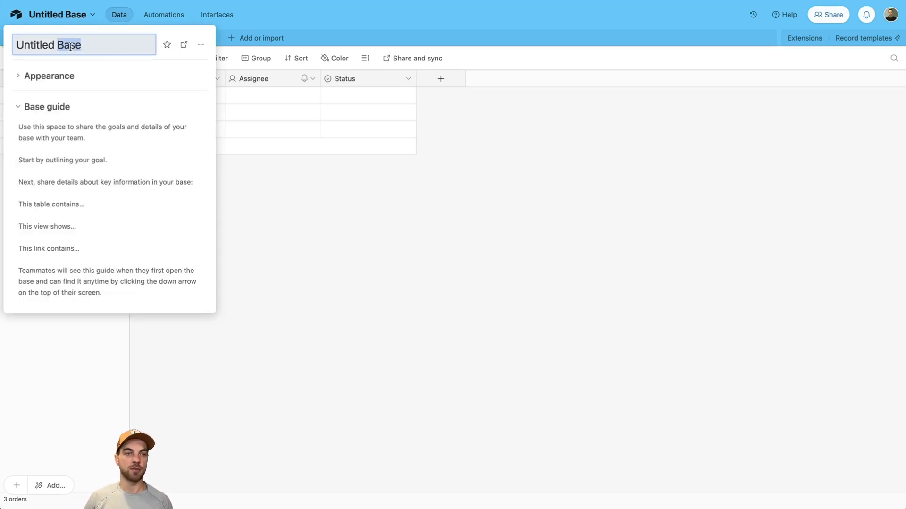
type("Order Management - Demo")
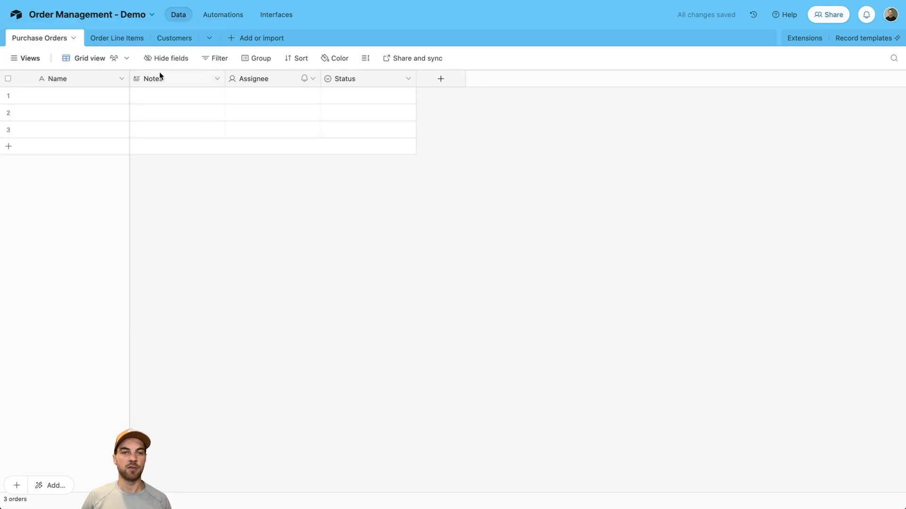
- Delete the Notes, Assignee and Status fields and widen the Name column slightly
left_click(187, 77)
left_click(387, 77, "shift")
right_click(378, 78)
left_click(384, 193)
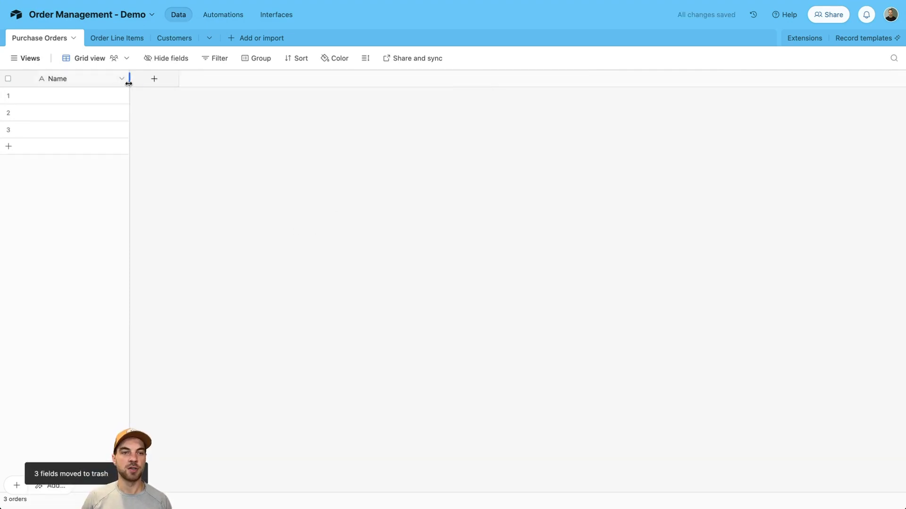
left_click_drag(129, 79, 139, 80)
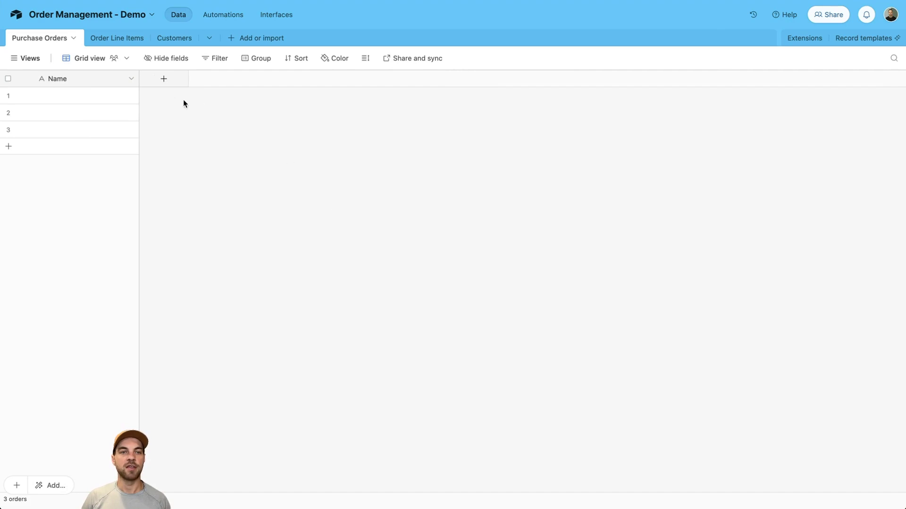
- Add an Order Number single line text field
left_click(164, 79)
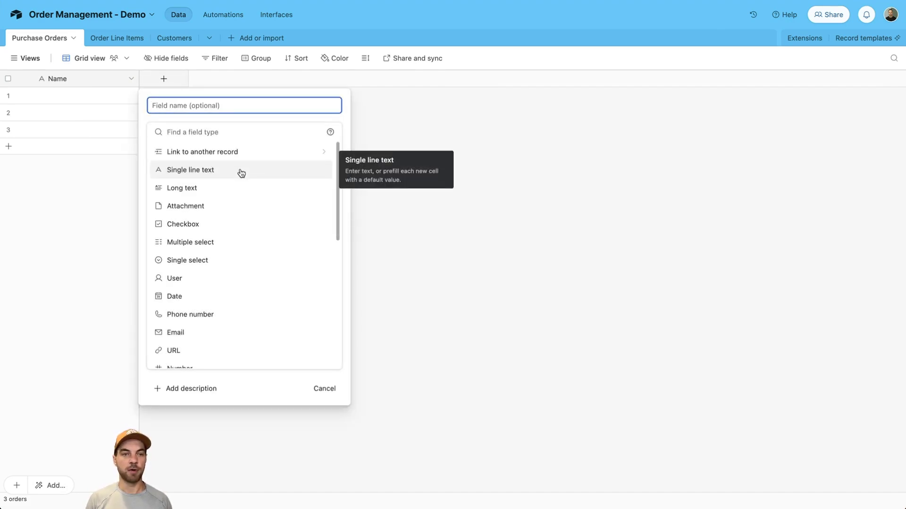
type("Ord")
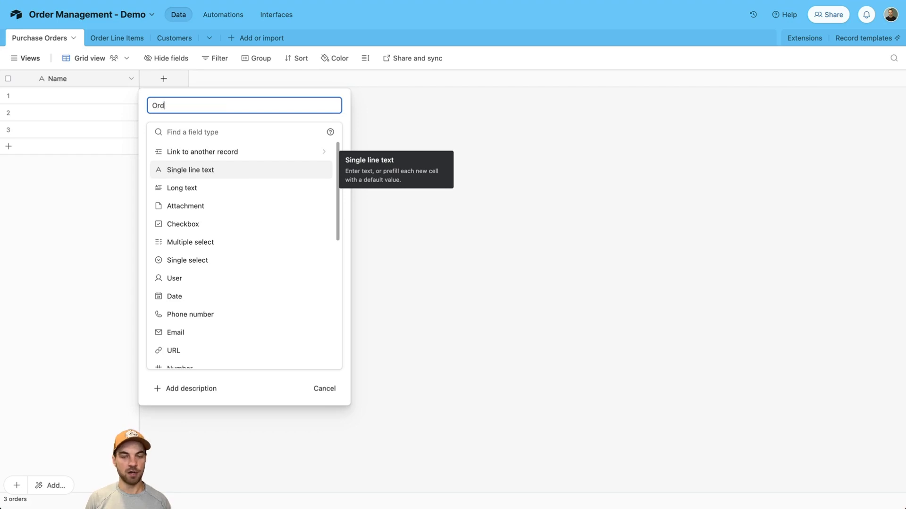
type("er Number")
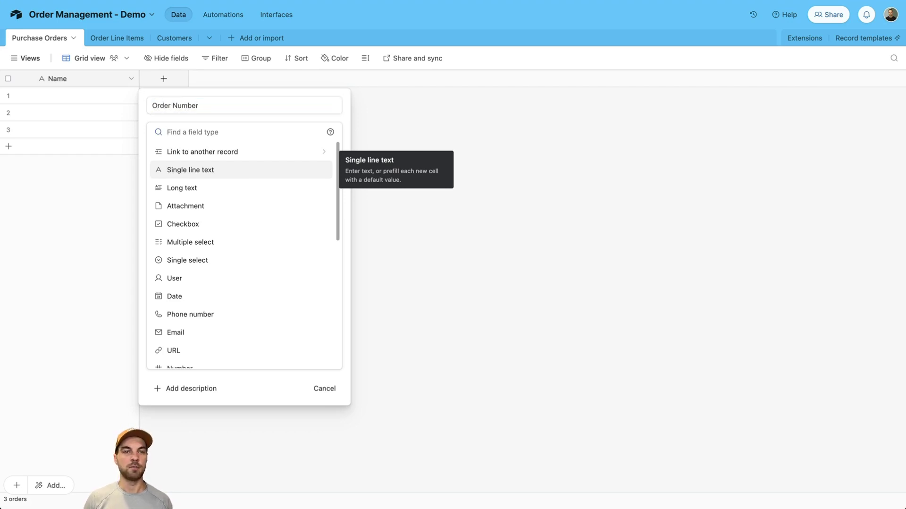
triple_click(210, 103)
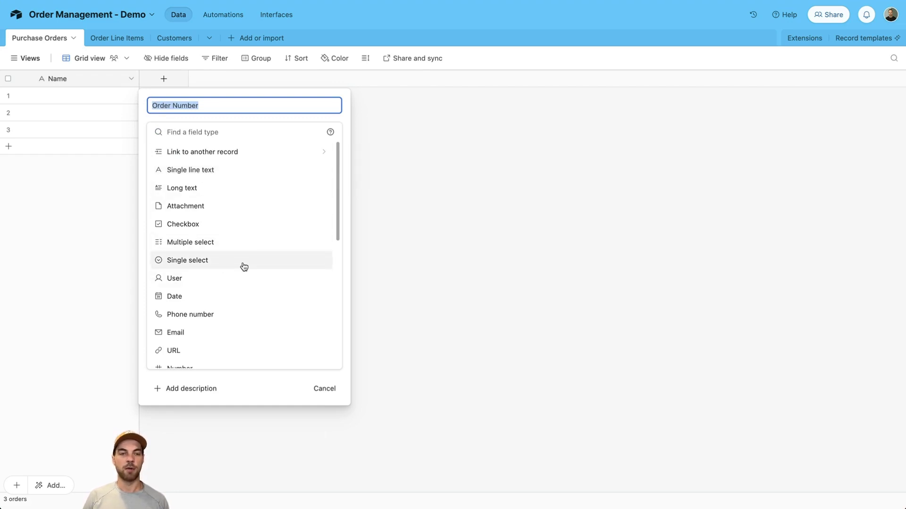
mouse_move(245, 266)
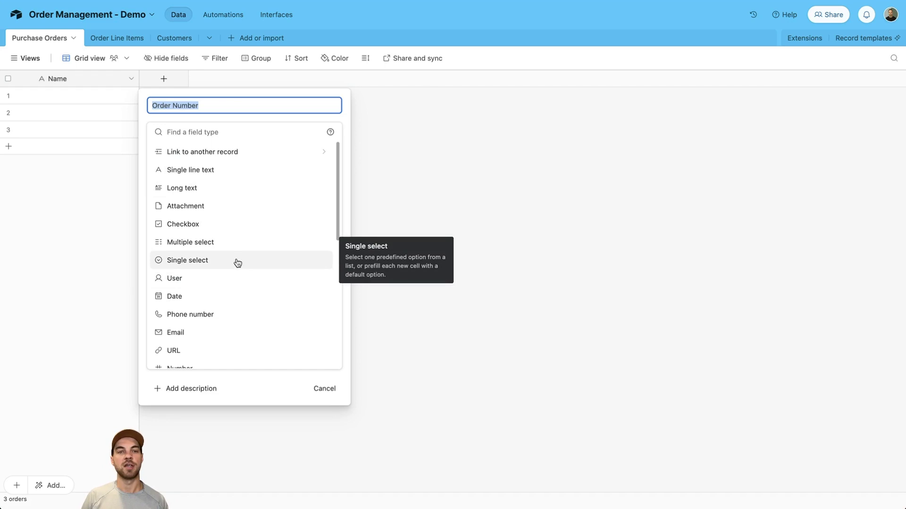
mouse_move(247, 300)
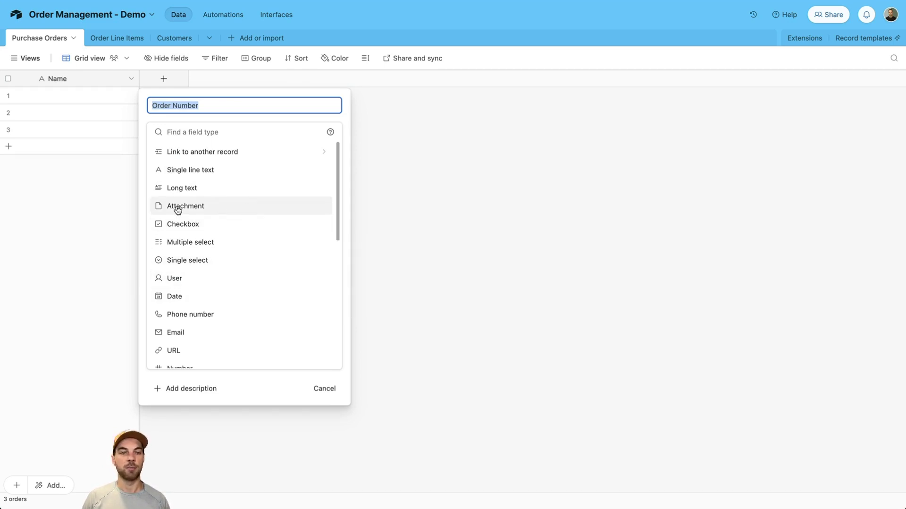
left_click(180, 172)
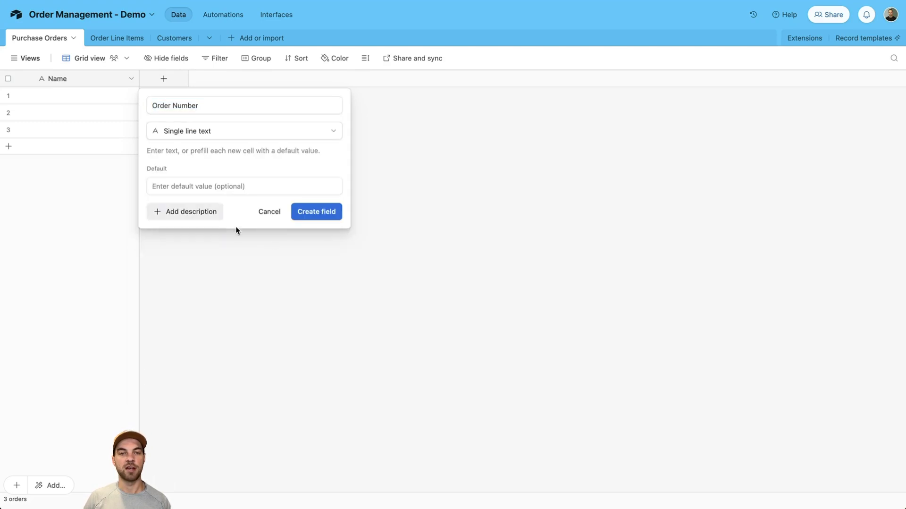
left_click(329, 210)
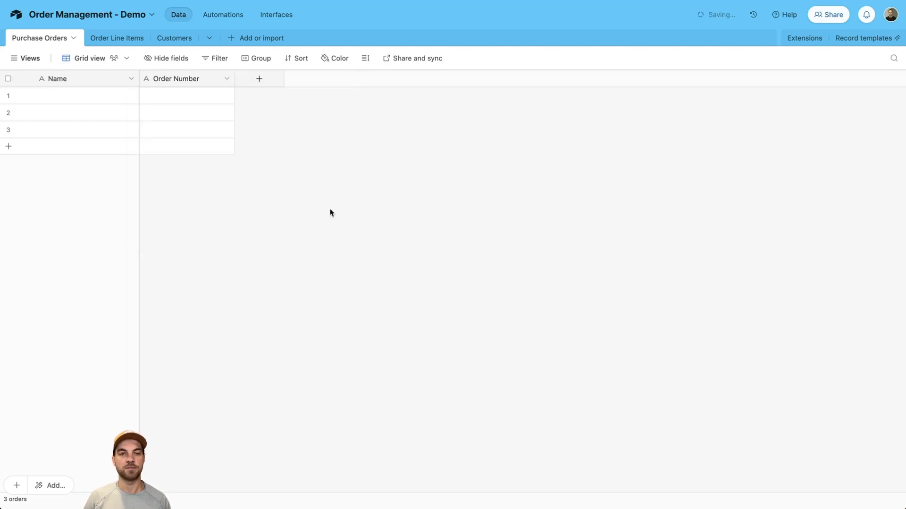
- Add an Order Date date field
left_click(262, 80)
type("Order Date")
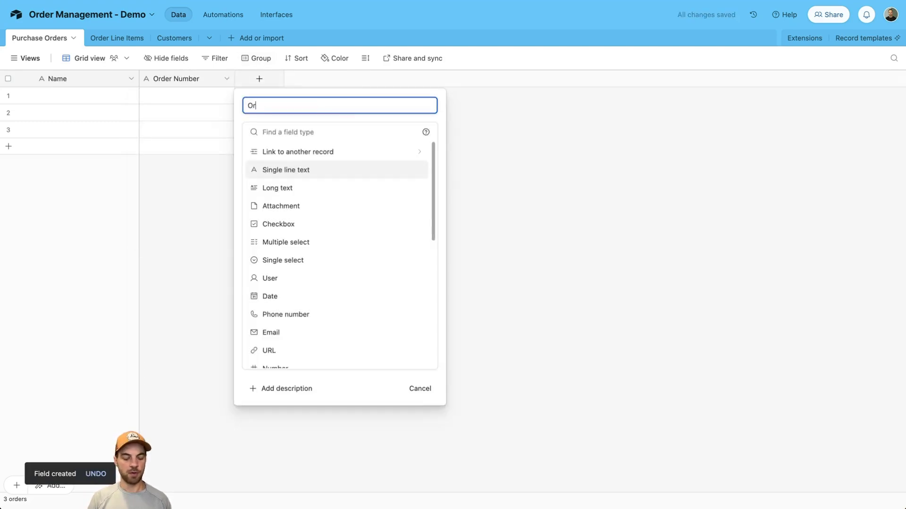
key("Tab")
type("date")
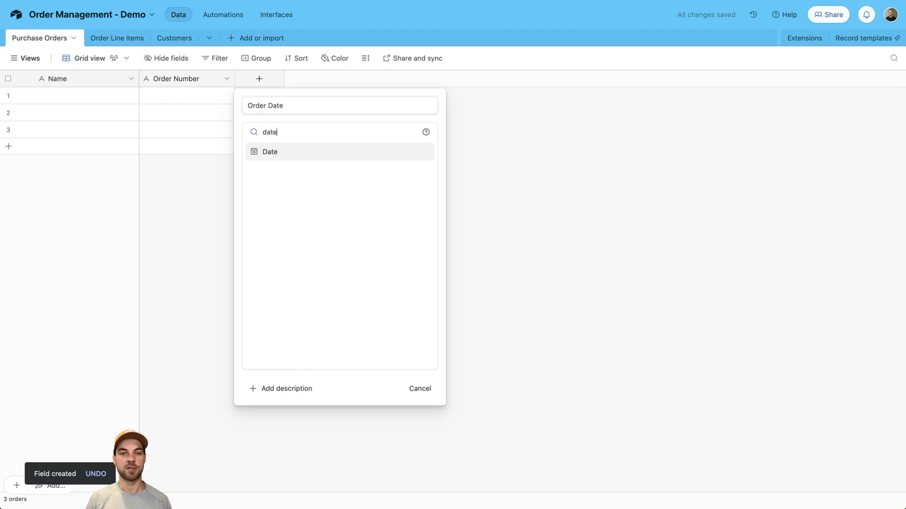
key("Return")
left_click(360, 198)
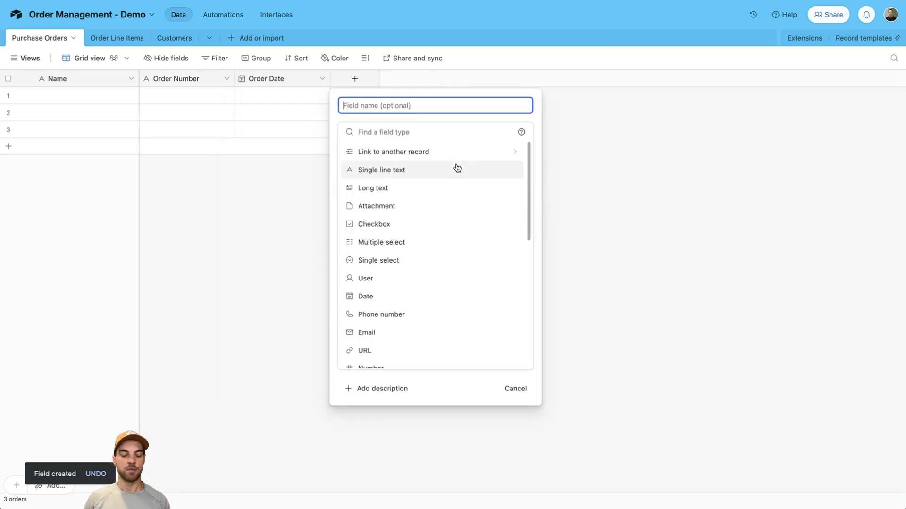
- Add a Customer field linking to one record in the Customers table
type("Customer")
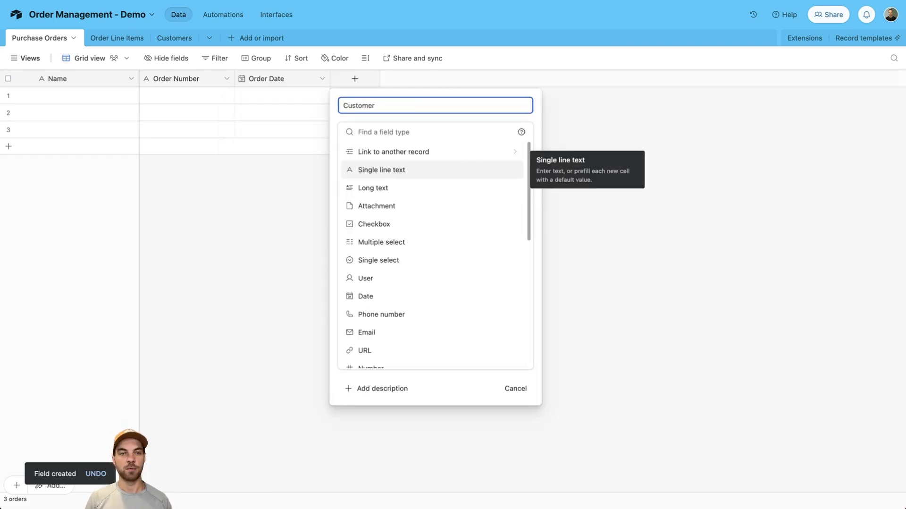
key("Tab")
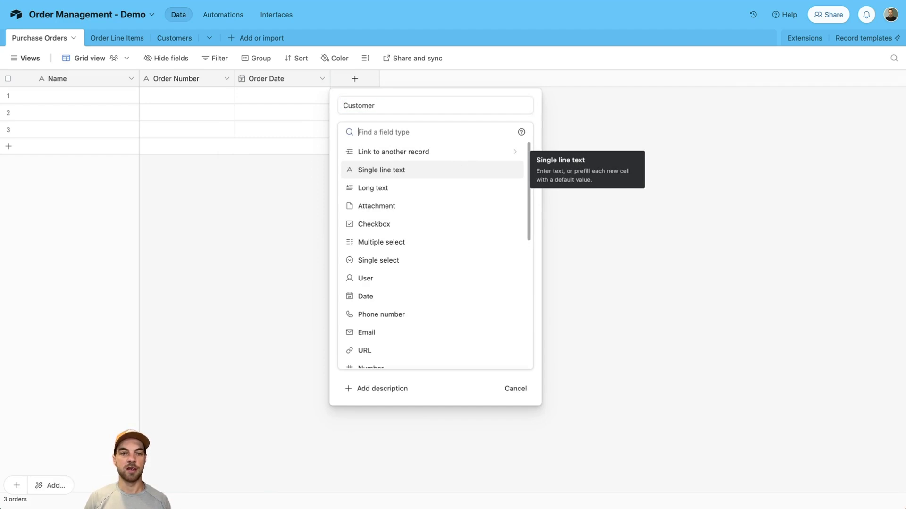
key("Up")
key("Return")
left_click(364, 187)
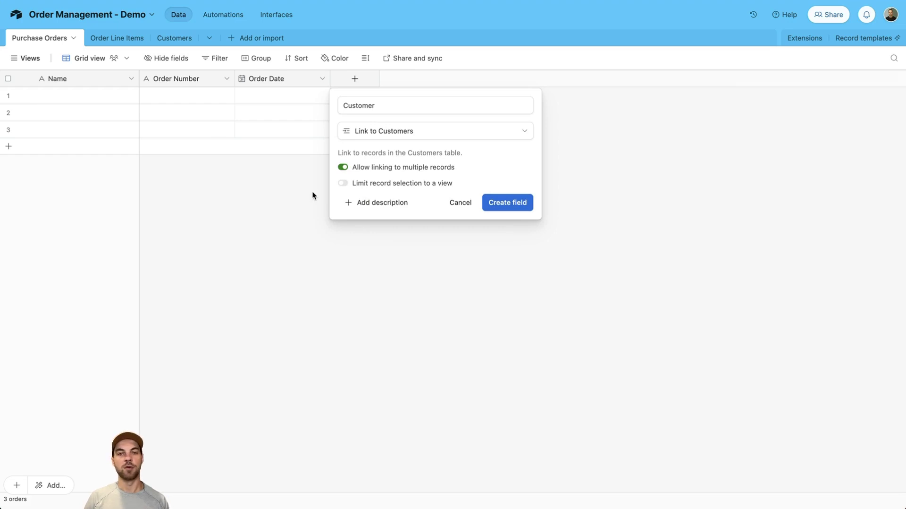
left_click(344, 169)
left_click(507, 202)
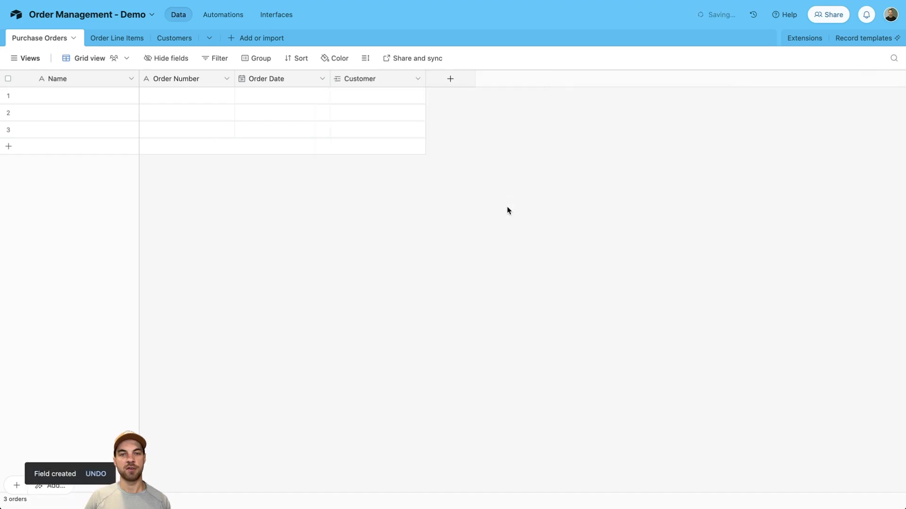
- Set up a single-select Status field with options Pending, In Process and Complete
left_click(451, 79)
type("S")
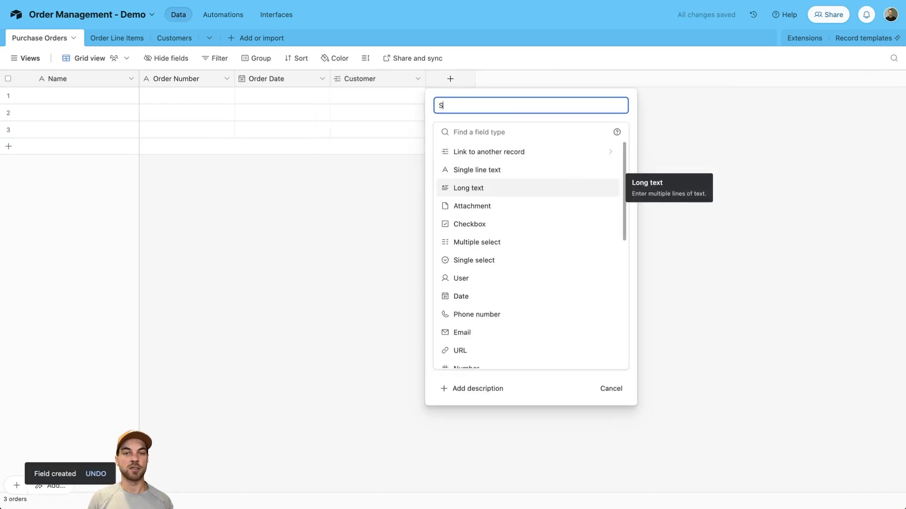
type("tarus")
left_click(474, 260)
left_click(492, 228)
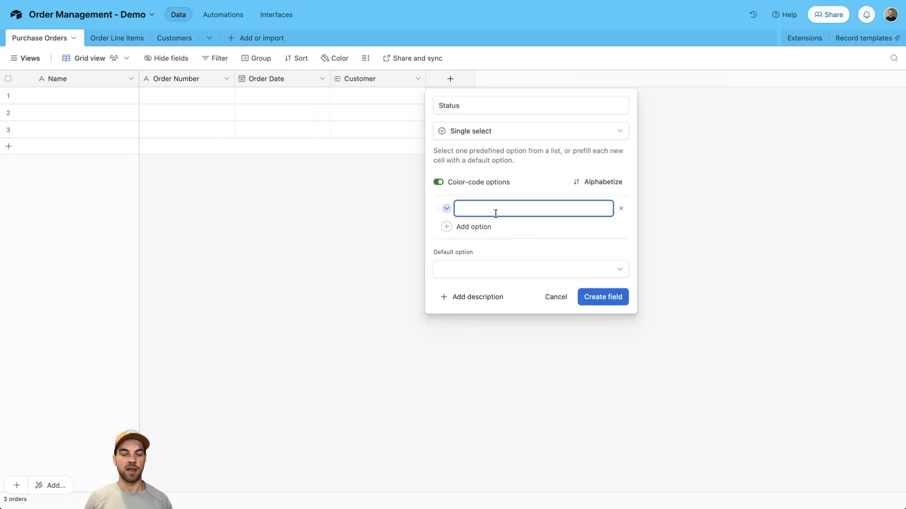
type("Pending")
key("Return")
type("In Process")
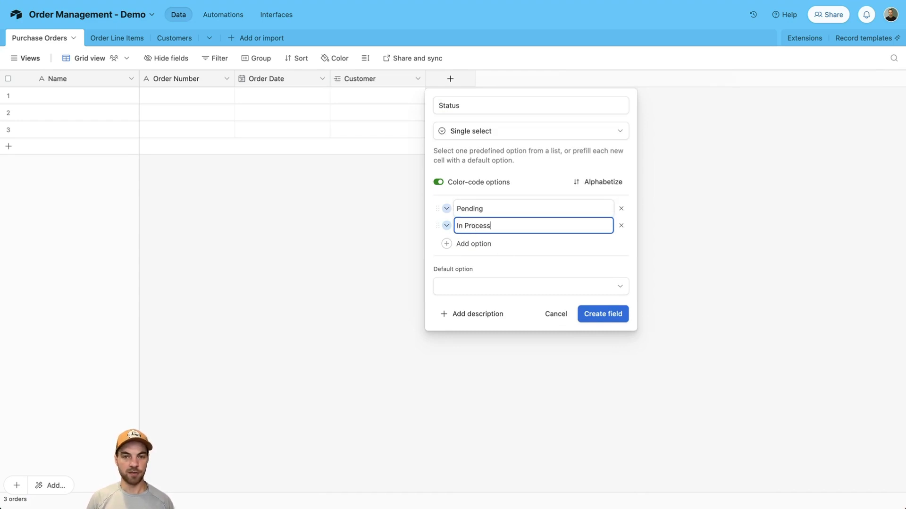
key("Return")
type("Complete")
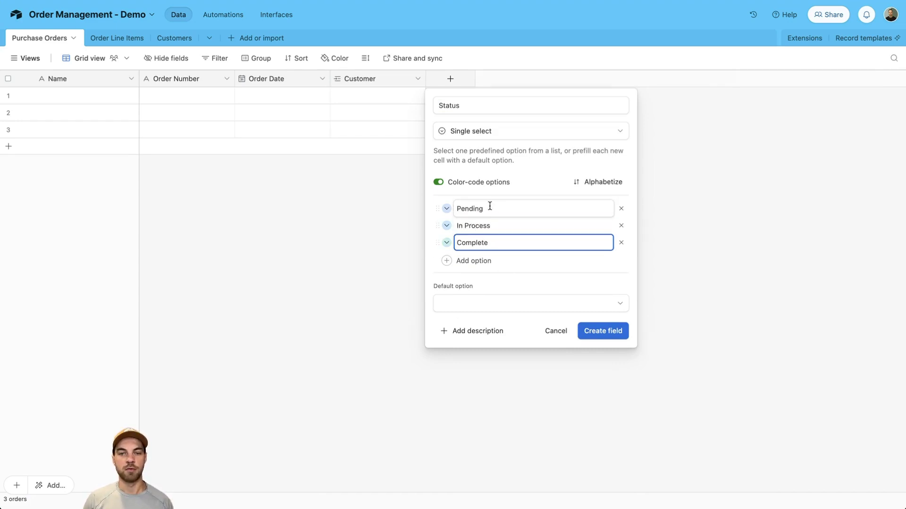
- Make Pending the default option, colour it grey, and create the field
left_click(479, 304)
left_click(483, 368)
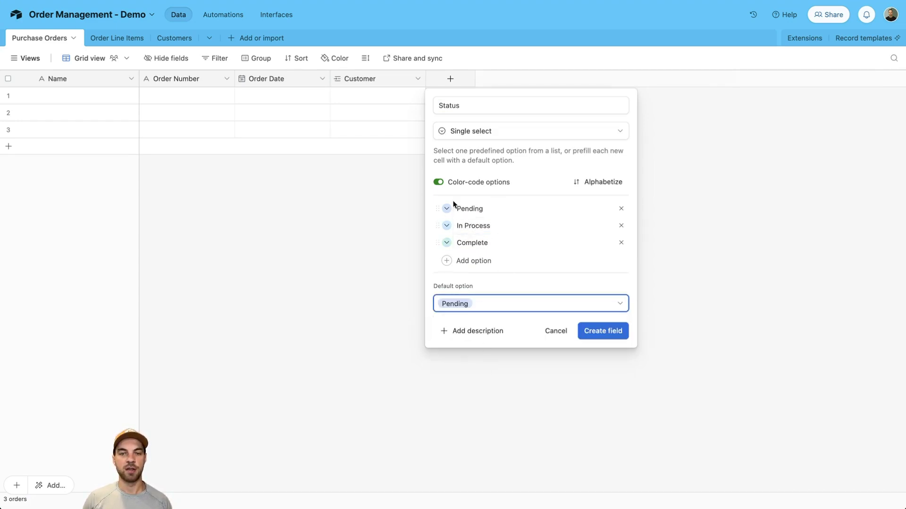
left_click(448, 208)
left_click(530, 301)
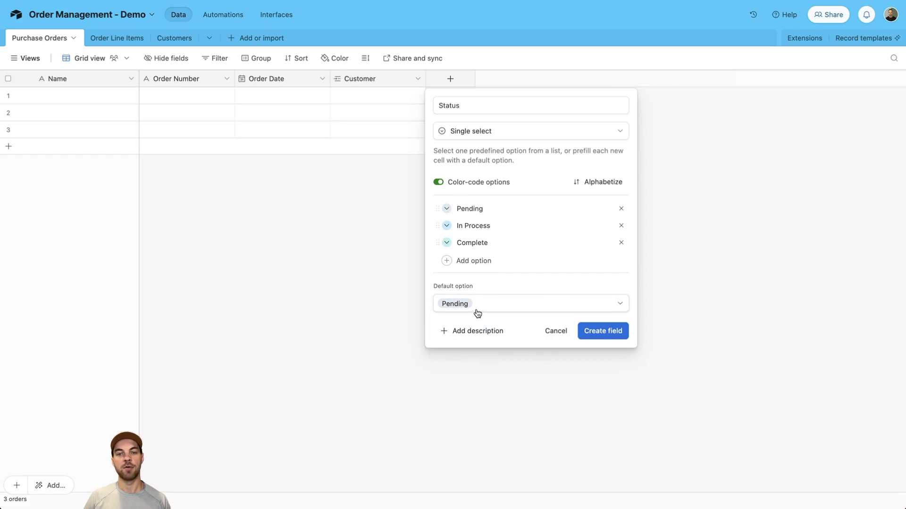
left_click(598, 334)
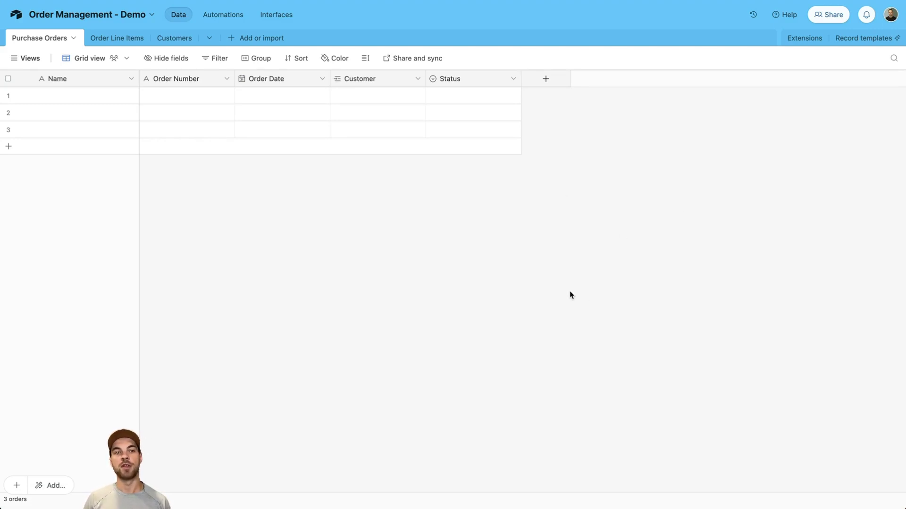
- Add a Total Amount single line text field
left_click(546, 76)
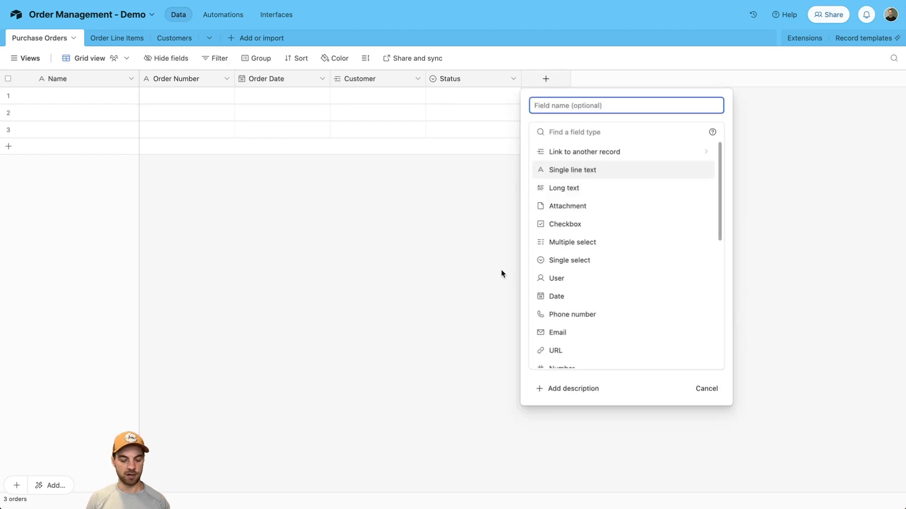
type("Total a")
key("BackSpace")
type("Amount")
key("Tab")
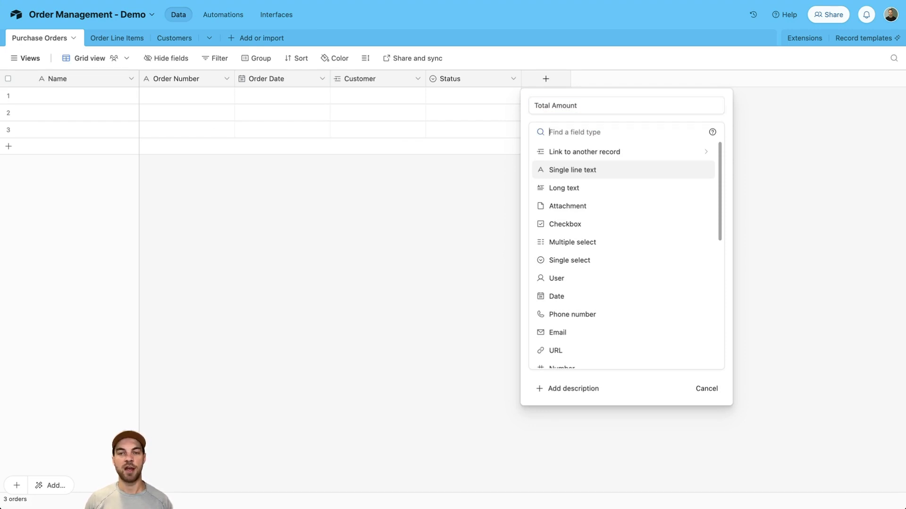
left_click(564, 170)
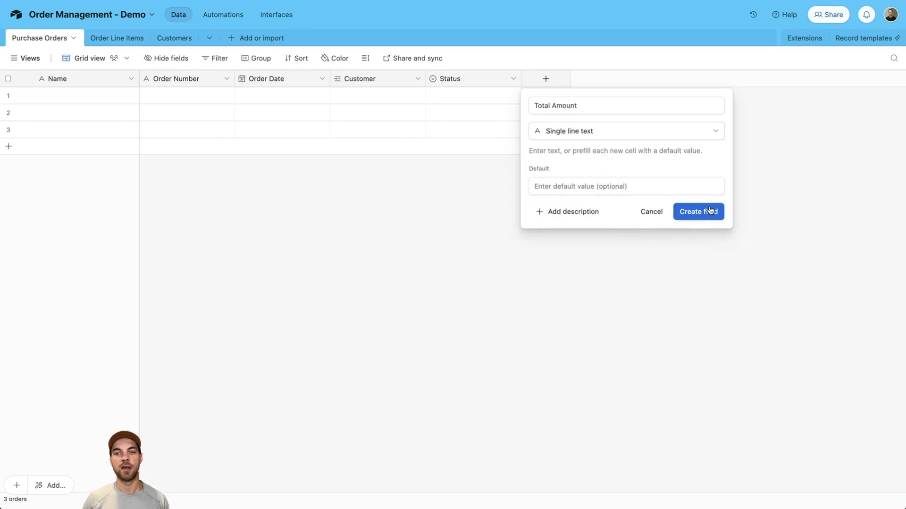
left_click(713, 210)
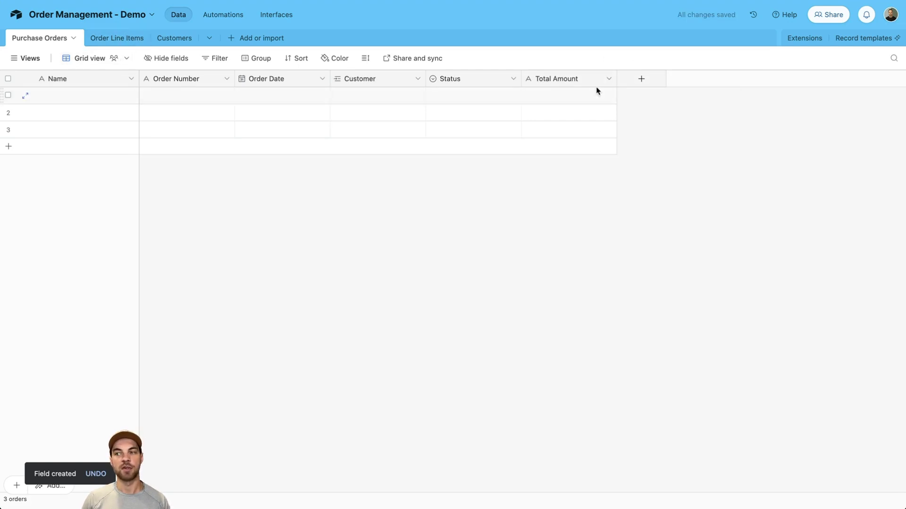
- Add a Notes long text field
left_click(642, 78)
type("Notes")
key("Tab")
type("long")
key("Return")
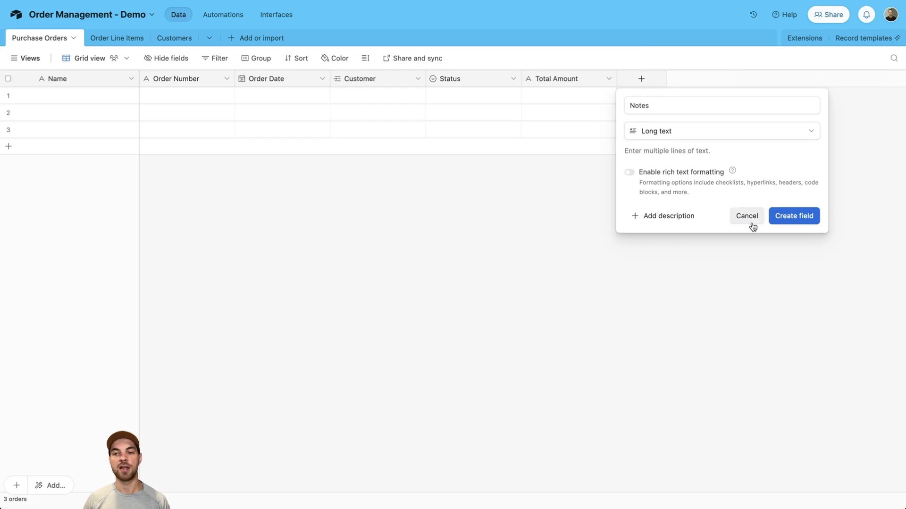
left_click(794, 216)
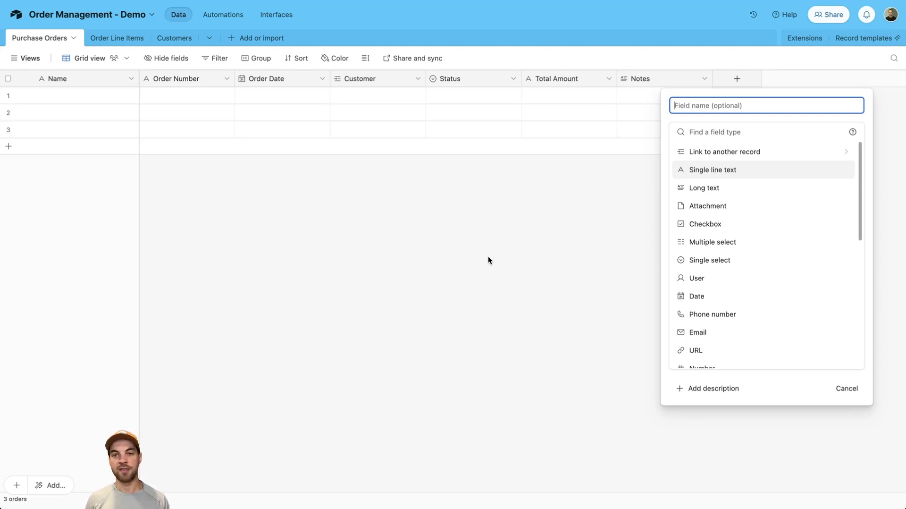
- Create a Record ID formula field with the formula RECORD_ID()
type("Record ID")
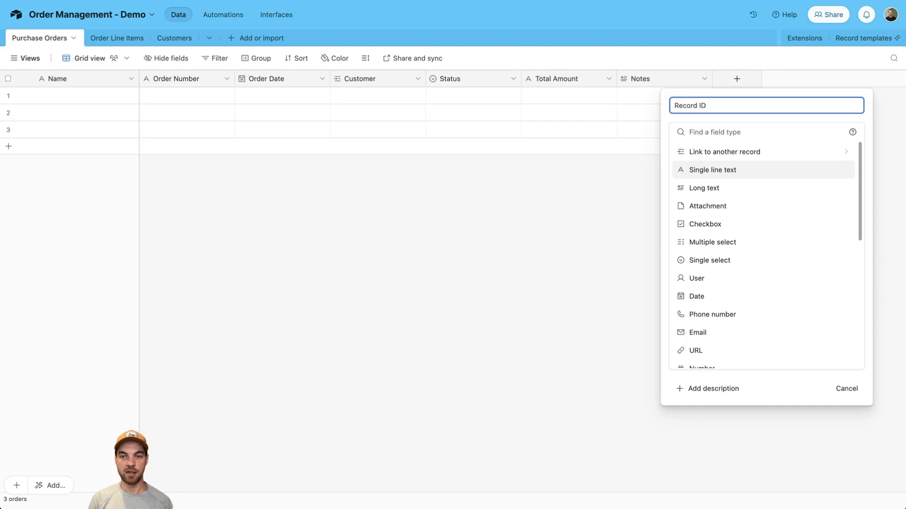
key("Tab")
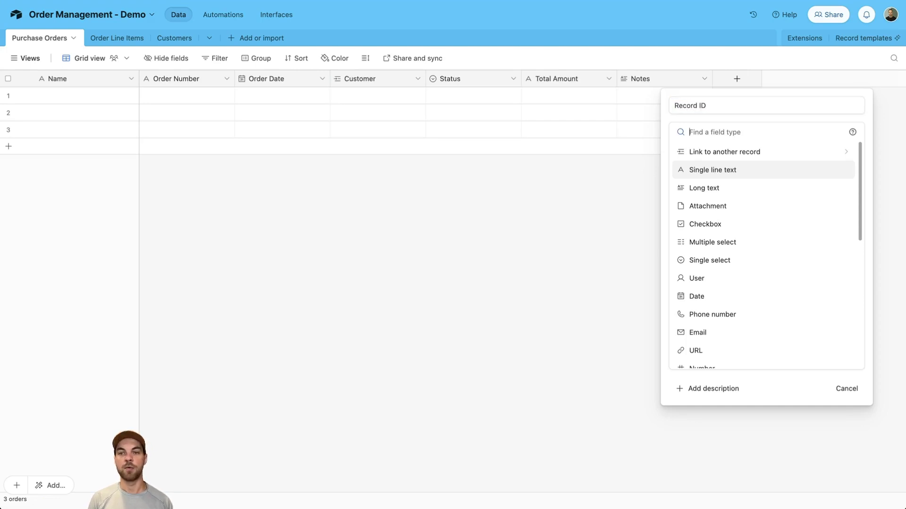
type("form")
key("Return")
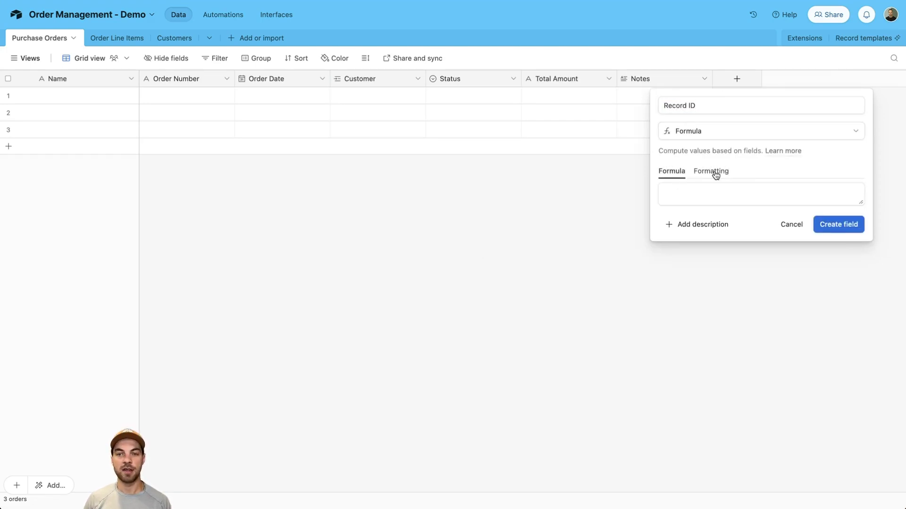
left_click(715, 190)
type("reco")
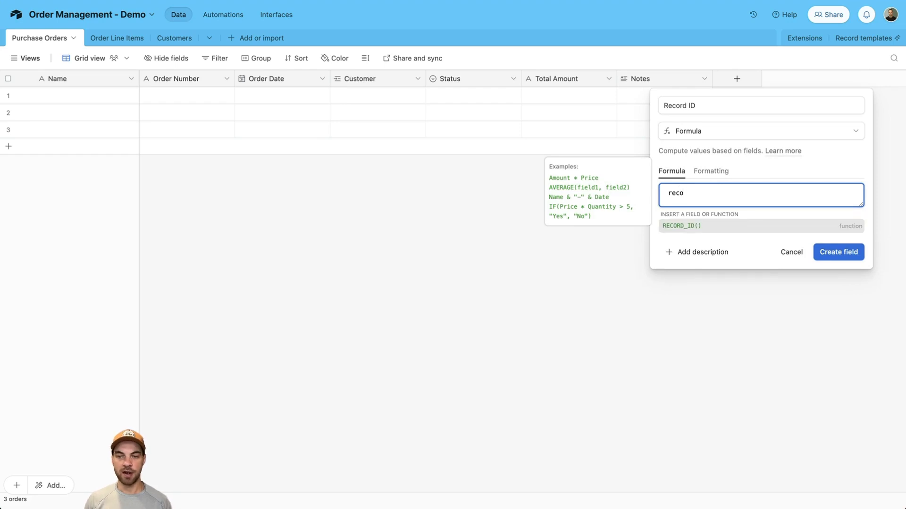
left_click(690, 228)
type(")")
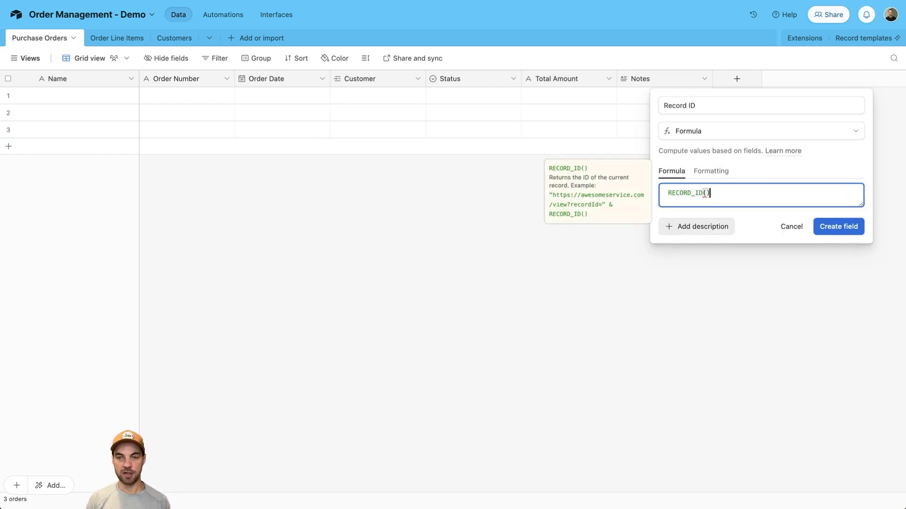
left_click(832, 232)
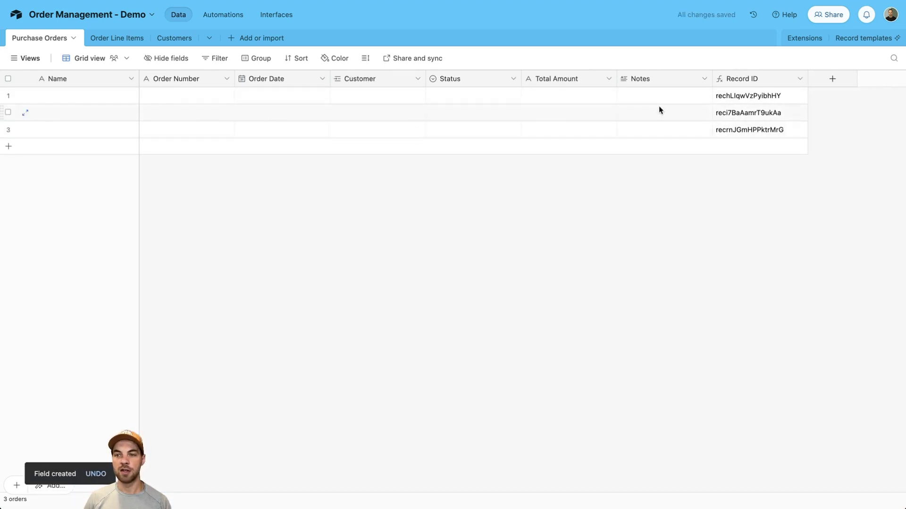
- Add a single line text field called Remaining Ship after Record ID
left_click(831, 81)
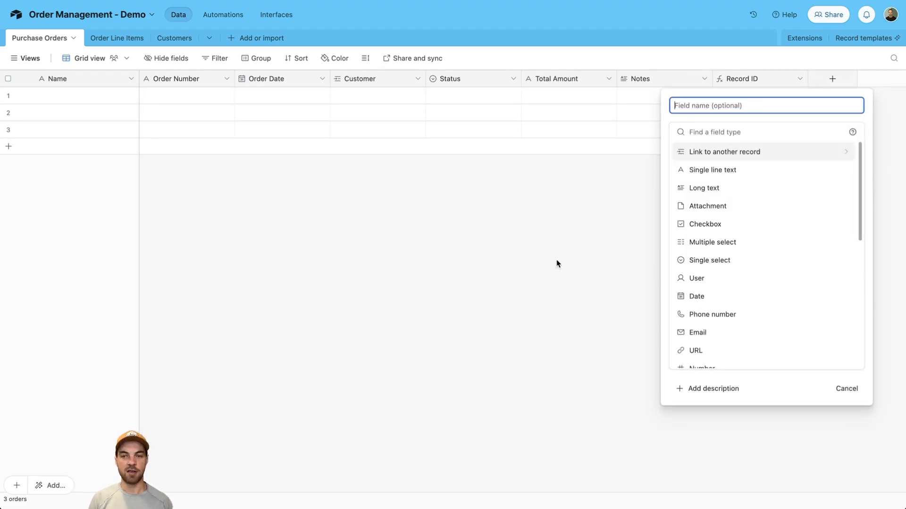
type("Remain")
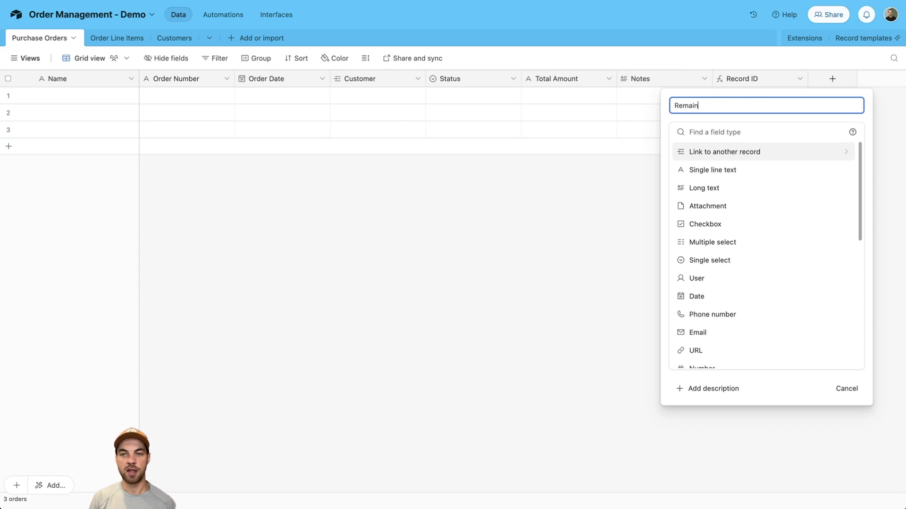
type("ing Ship")
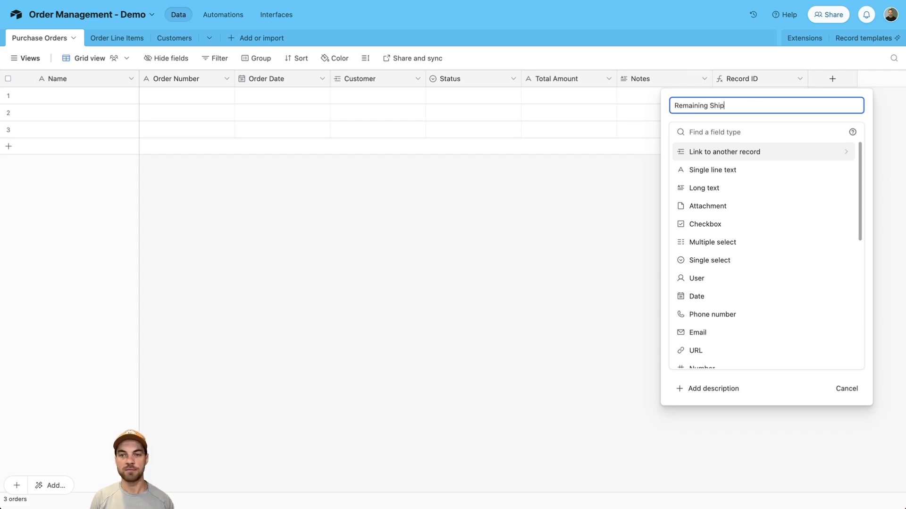
left_click(689, 132)
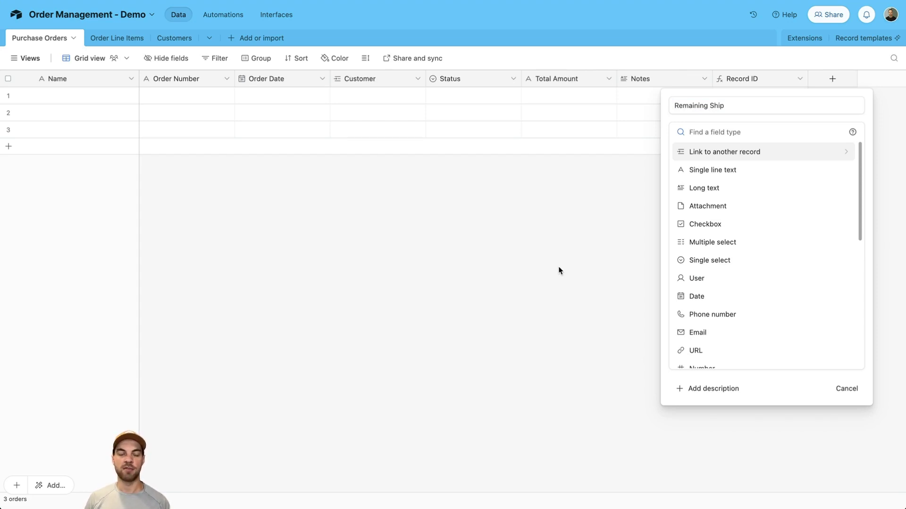
left_click(738, 173)
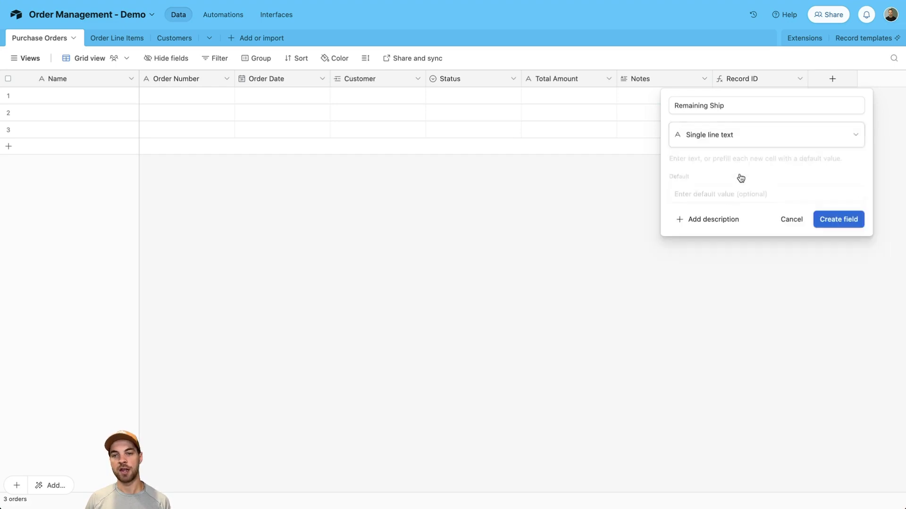
left_click(839, 213)
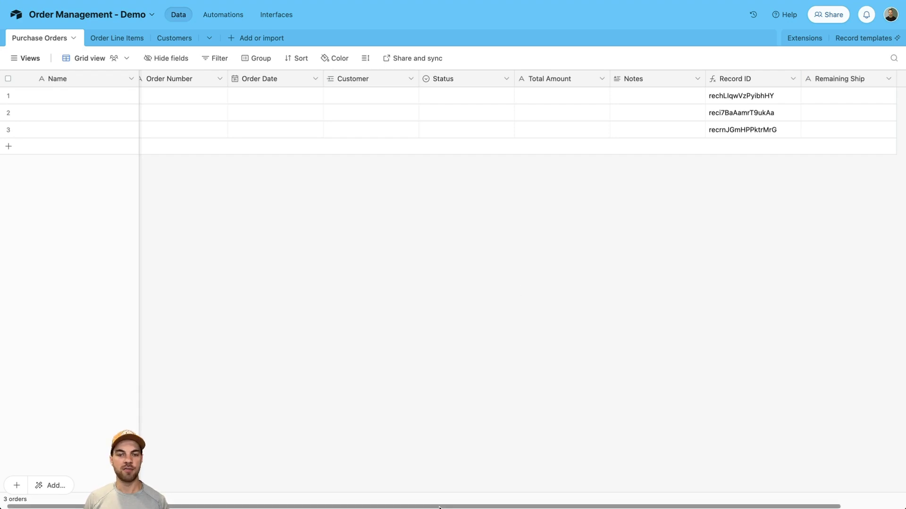
left_click_drag(440, 505, 416, 505)
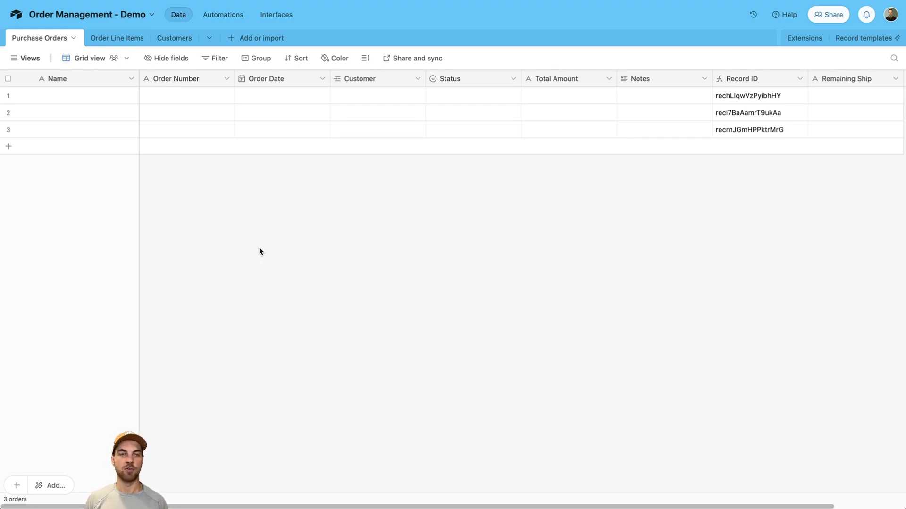
- In Order Line Items, delete the Notes, Assignee and Status fields
left_click(110, 44)
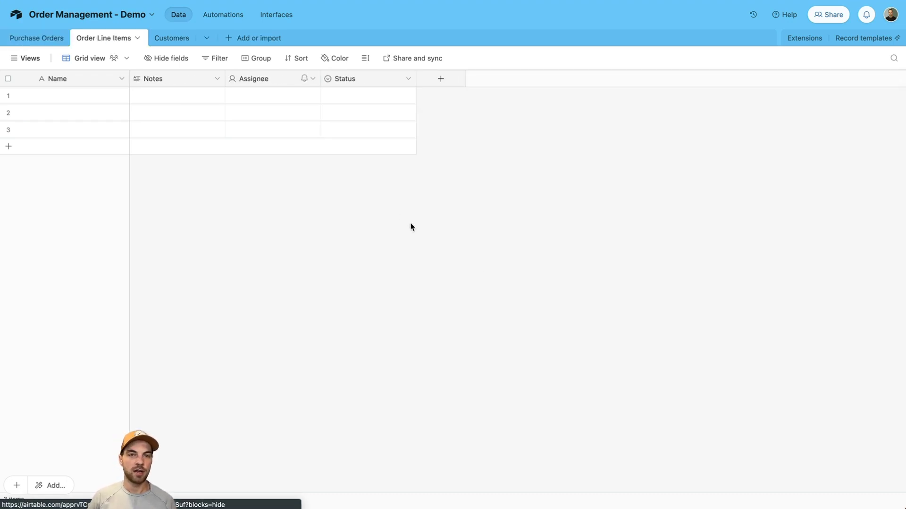
left_click(163, 78)
left_click(364, 78, "shift")
key("Delete")
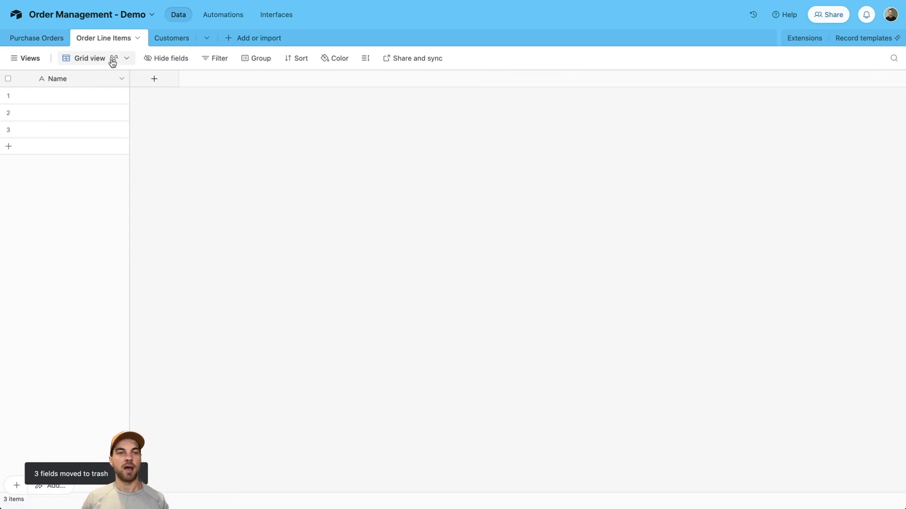
- Add a field linking each line item to a single Purchase Orders record
left_click(166, 85)
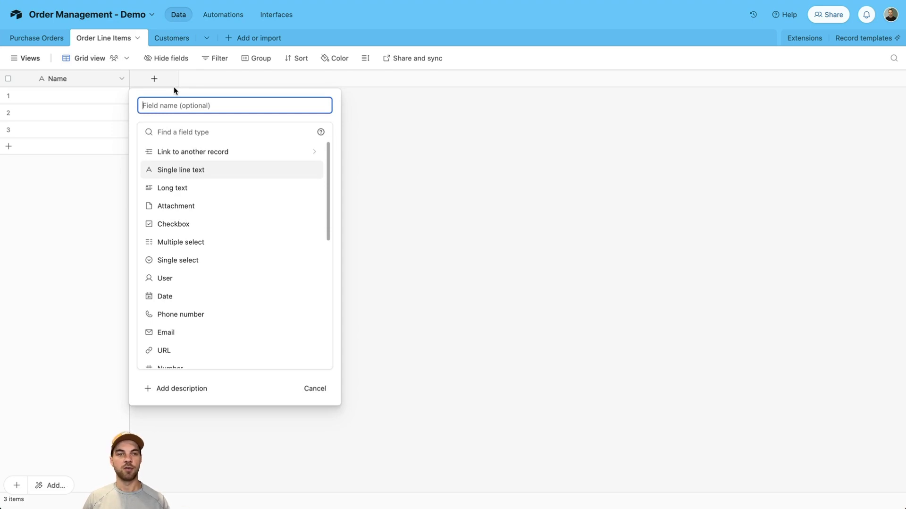
left_click(193, 153)
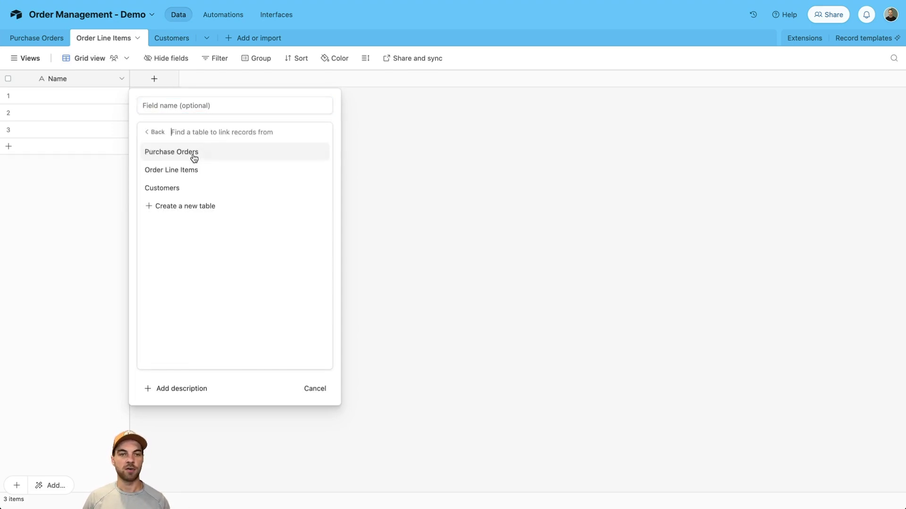
left_click(159, 155)
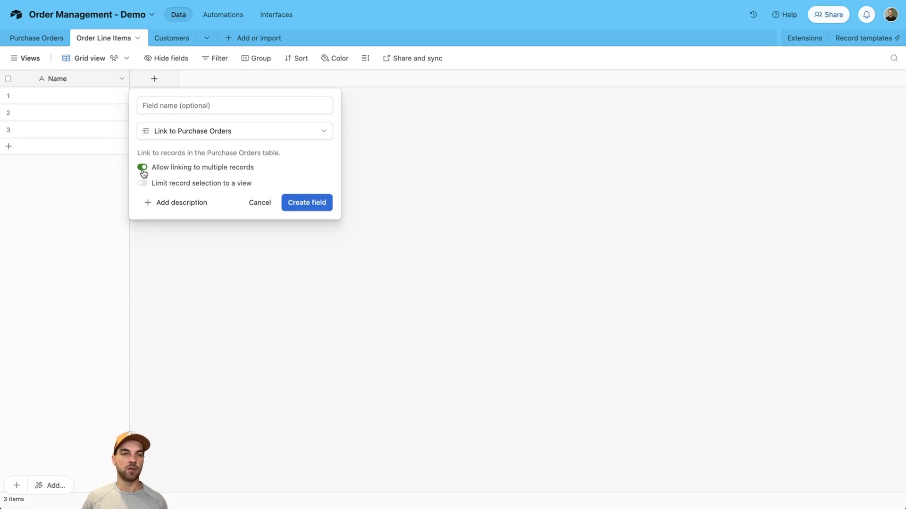
left_click(143, 168)
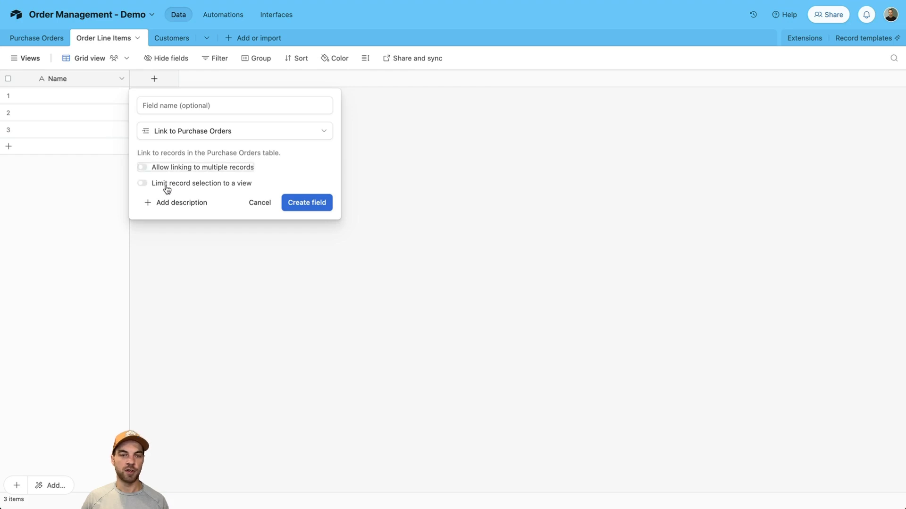
left_click(309, 204)
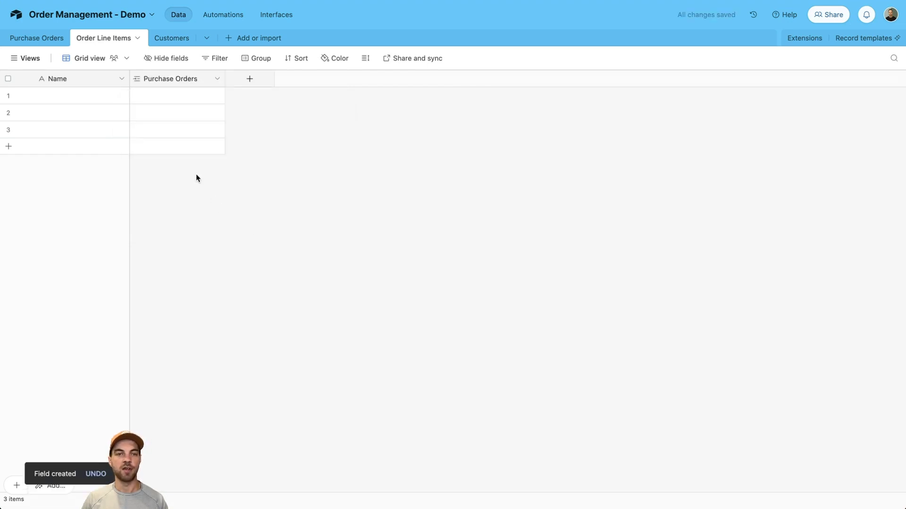
left_click(40, 41)
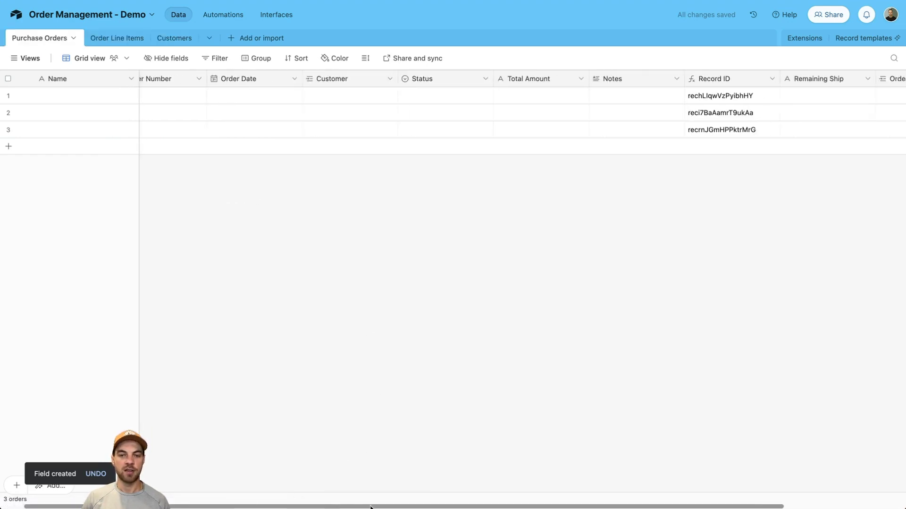
- Scroll to the reciprocal Order Line Items column in Purchase Orders, widen it and check its settings
left_click_drag(334, 506, 556, 504)
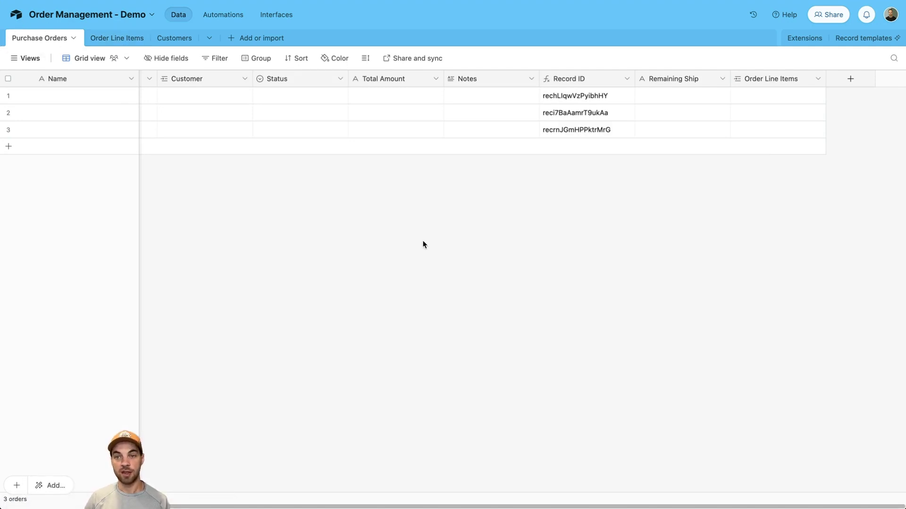
left_click_drag(826, 79, 846, 79)
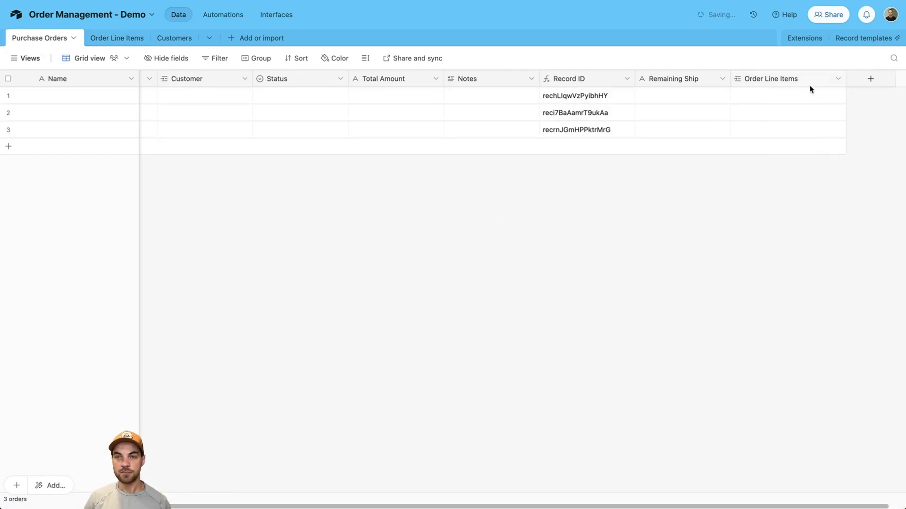
double_click(783, 80)
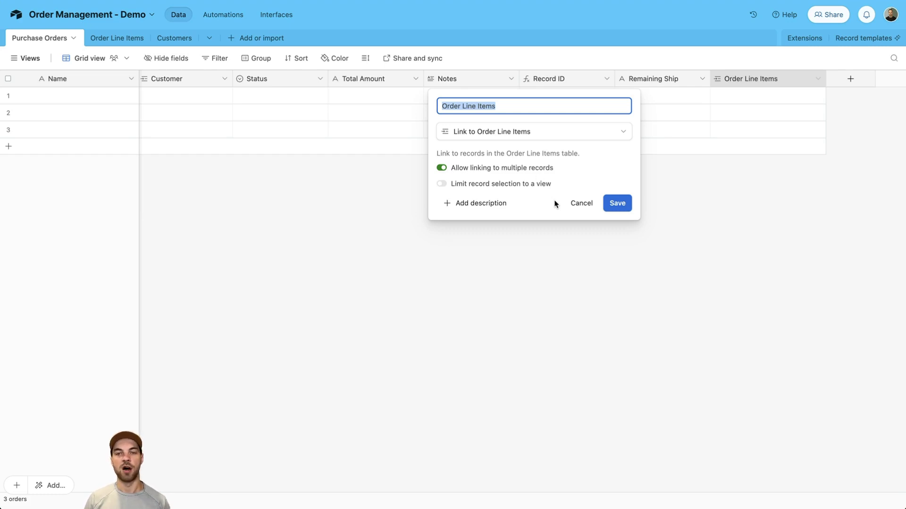
key("Return")
left_click(104, 43)
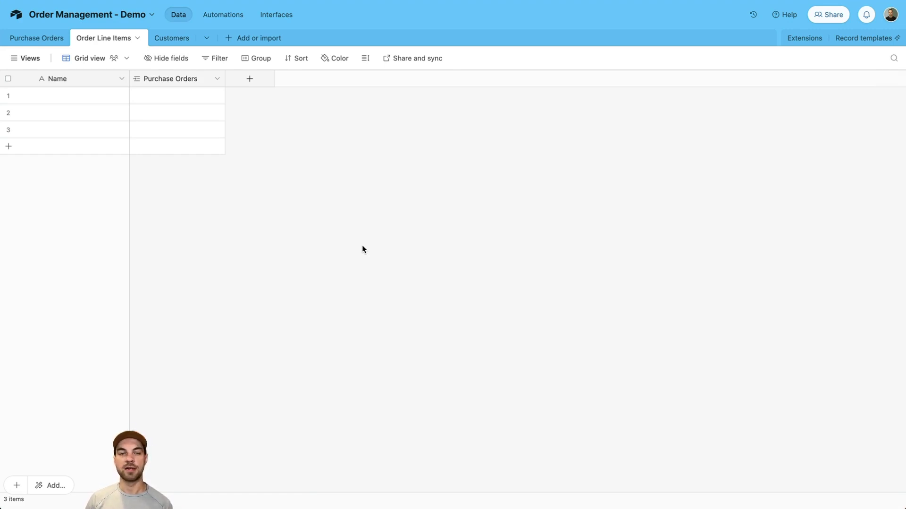
- Add a Customer lookup field through the Purchase Orders link
left_click(256, 84)
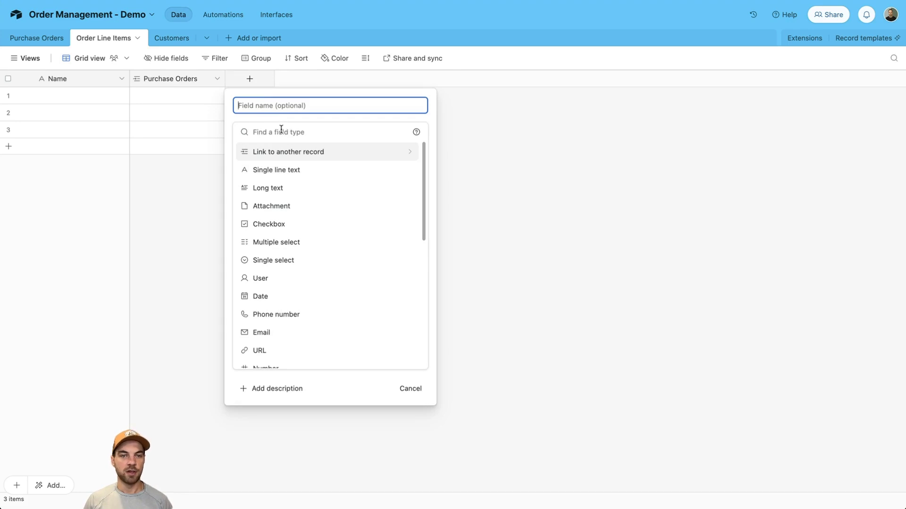
left_click(265, 128)
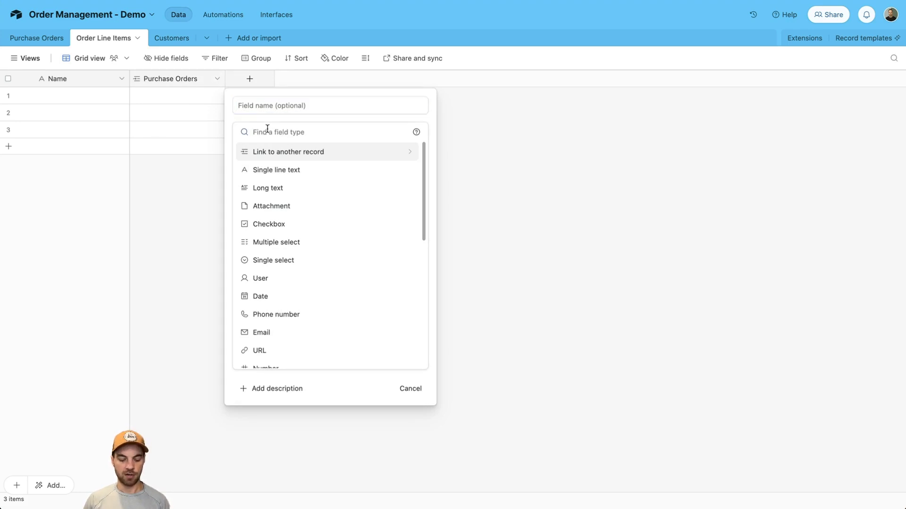
type("look")
left_click(476, 146)
right_click(165, 77)
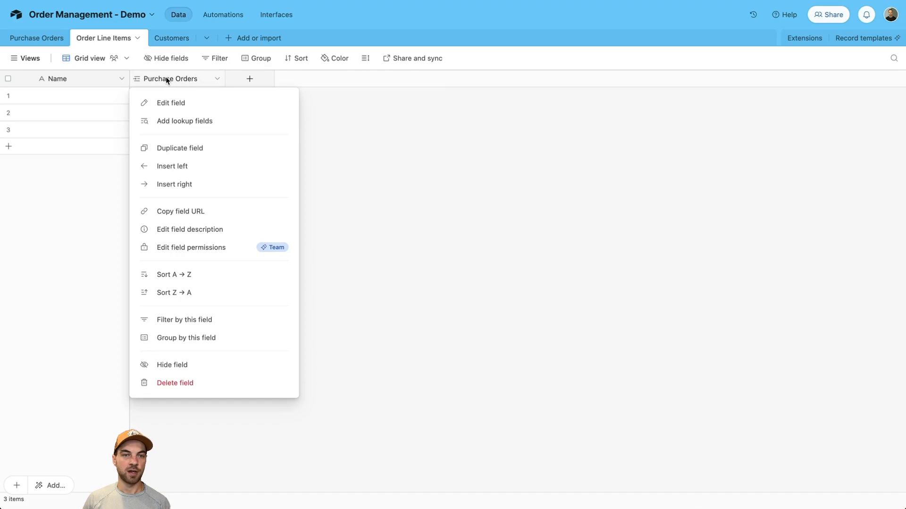
left_click(184, 122)
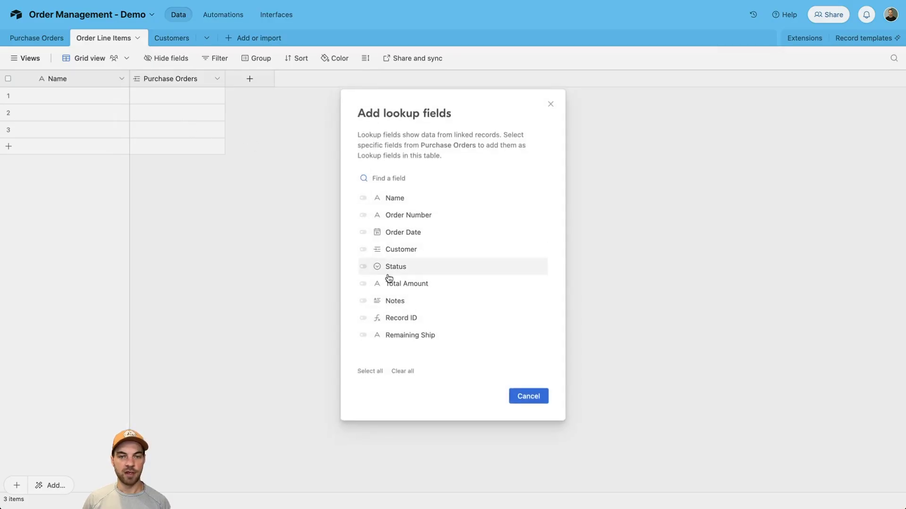
left_click(363, 252)
left_click(526, 398)
- Limit the Customer lookup to show only the last linked item
double_click(297, 77)
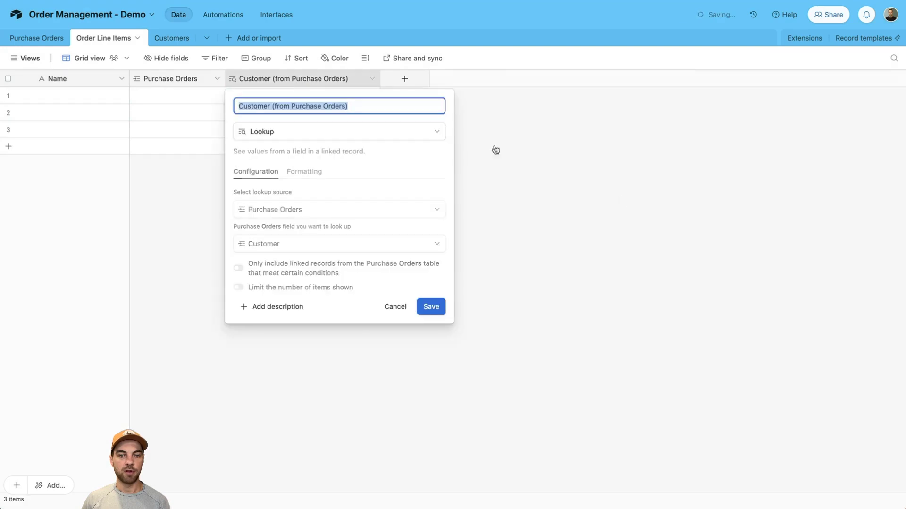
left_click(270, 288)
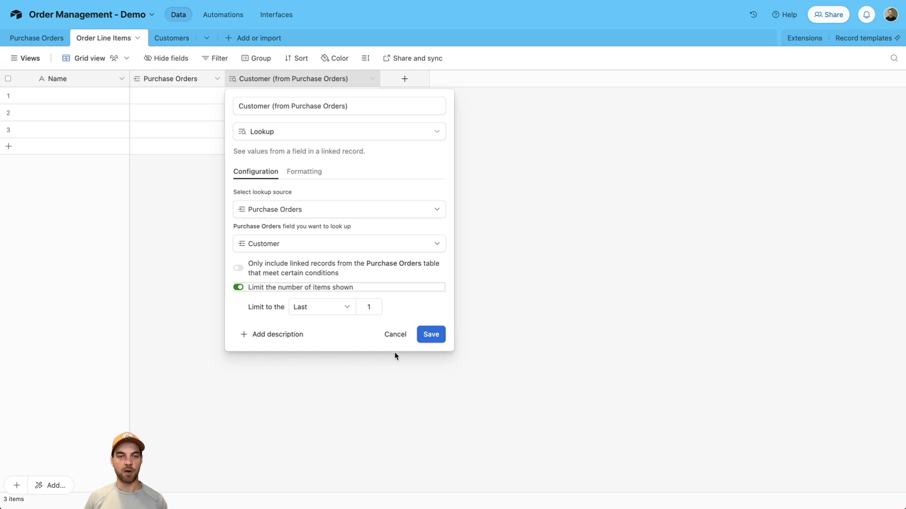
left_click(431, 334)
- Add an Item Name field and begin a Status single-select field
left_click(405, 79)
type("Item Name")
key("Return")
type("Status")
left_click(523, 259)
- Give Status the options Pending, In Process and Complete, defaulting to Pending, and create it
left_click(533, 228)
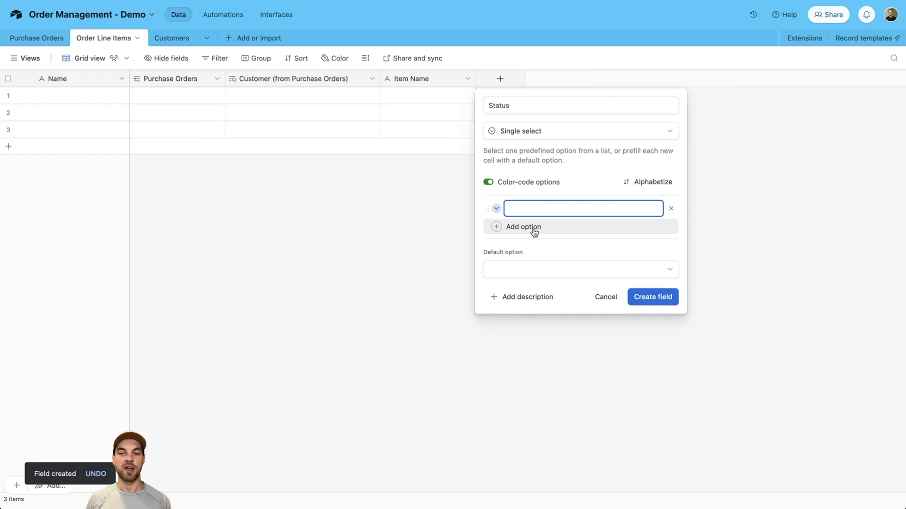
type("Pending")
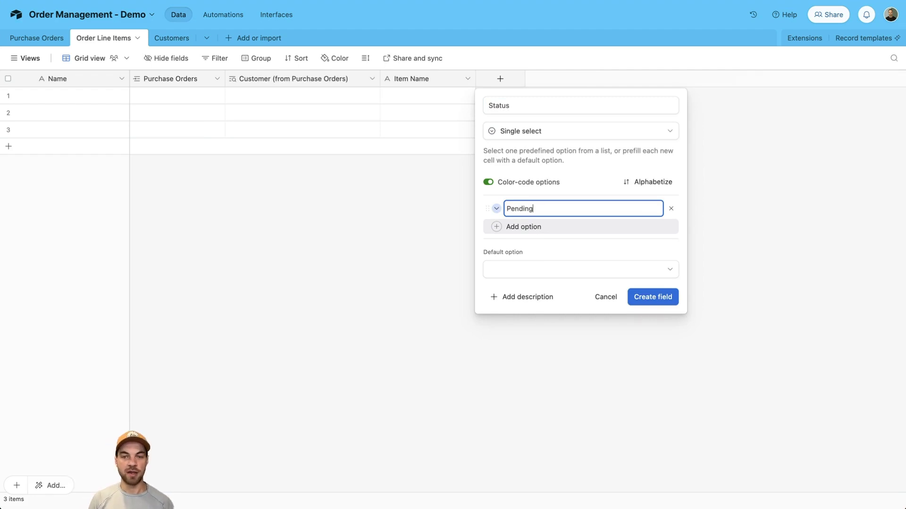
key("Return")
type("In Process")
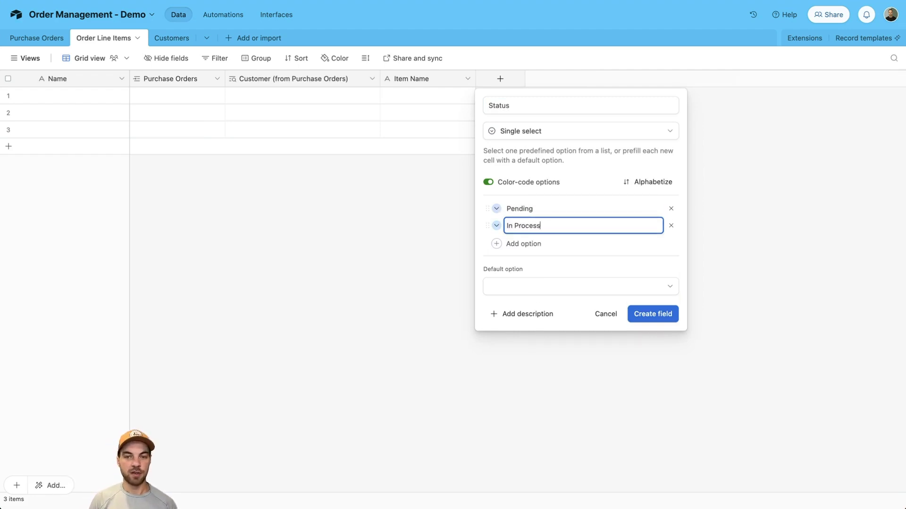
key("Return")
type("Complete")
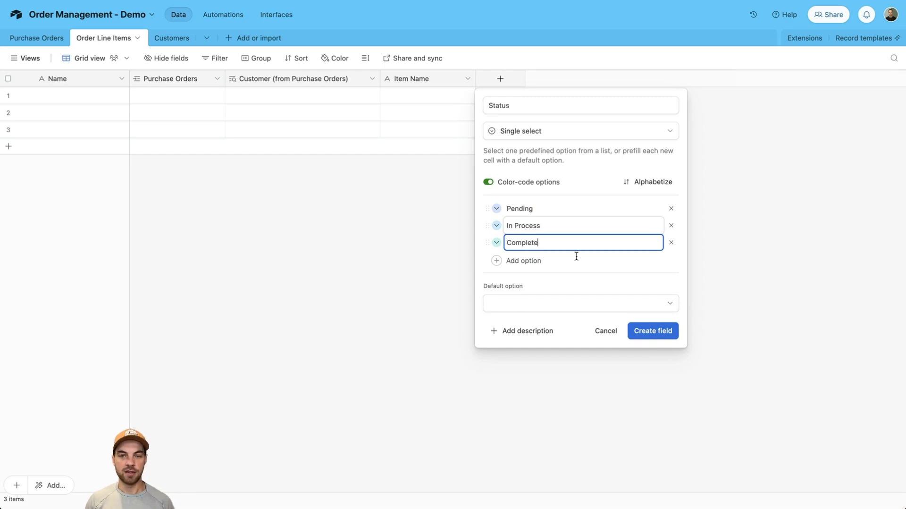
left_click(576, 308)
left_click(517, 365)
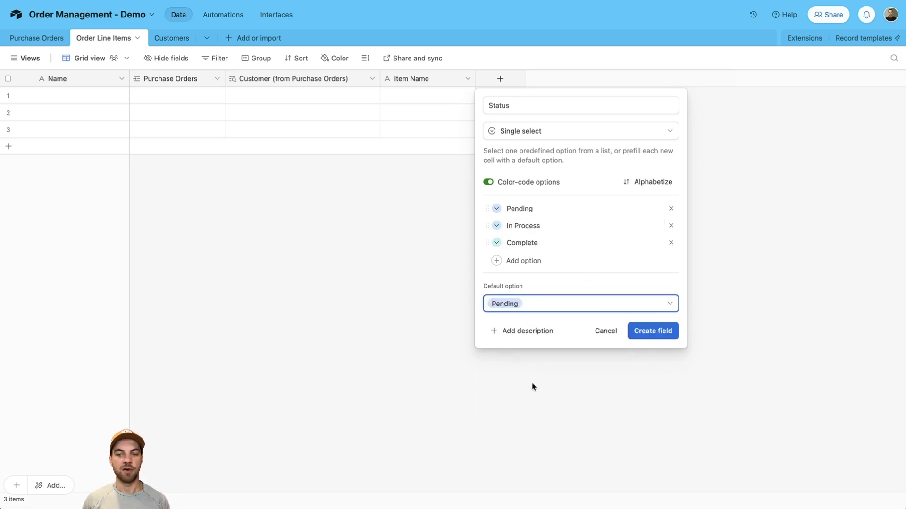
left_click(650, 332)
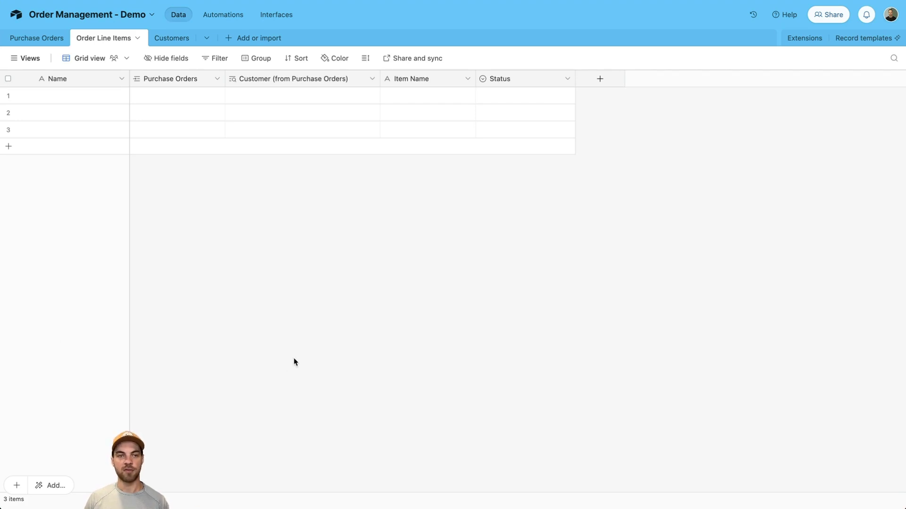
- Add a Quantity Ordered field of type Number to Order Line Items
left_click(603, 84)
type("Qua")
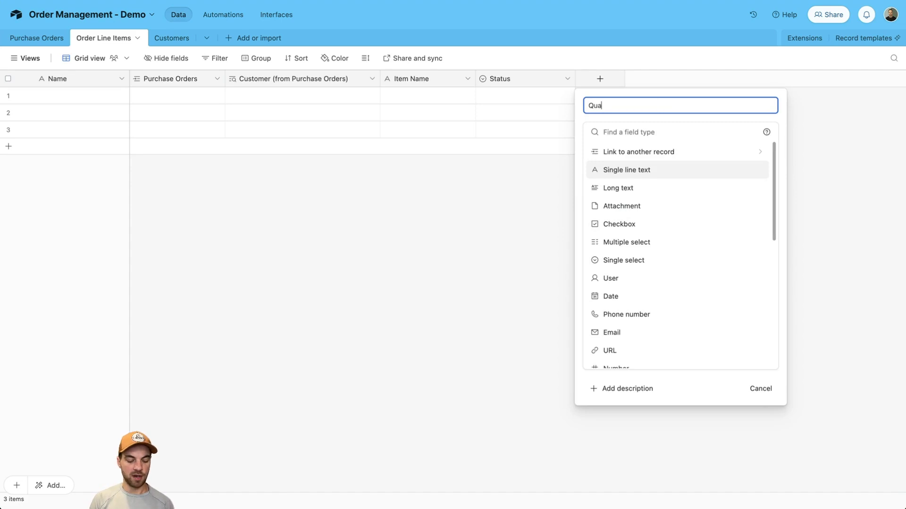
type("ntity Ordered")
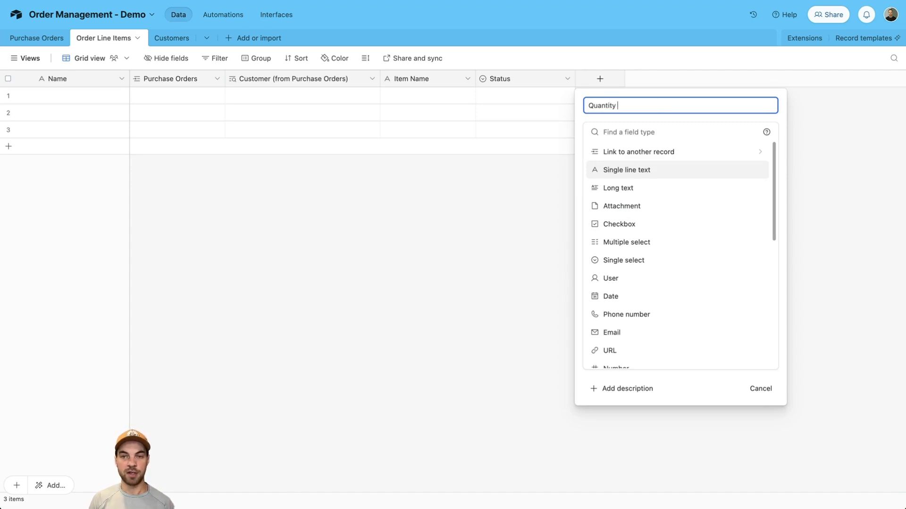
key("Tab")
type("numb")
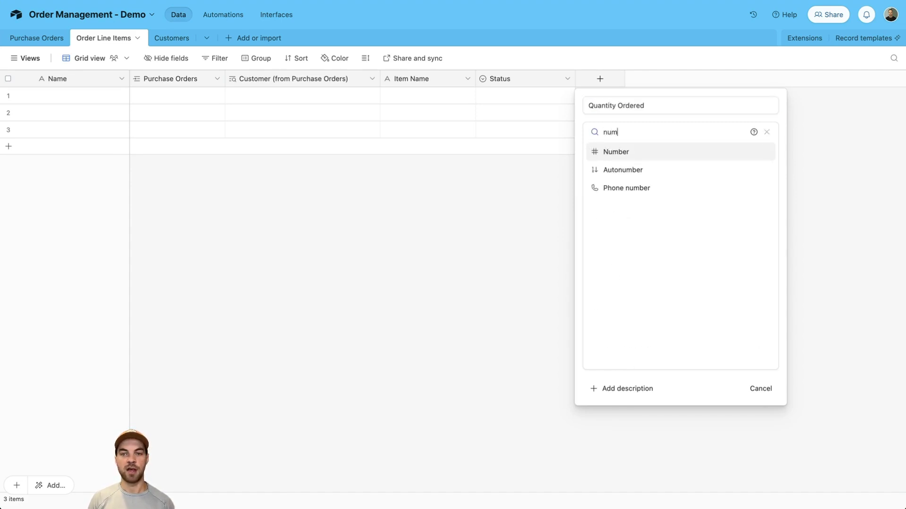
key("Return")
left_click(767, 414)
- Add a Unit Price field of type Currency
type("Unit Price")
key("Tab")
type("curre")
key("Return")
key("Return")
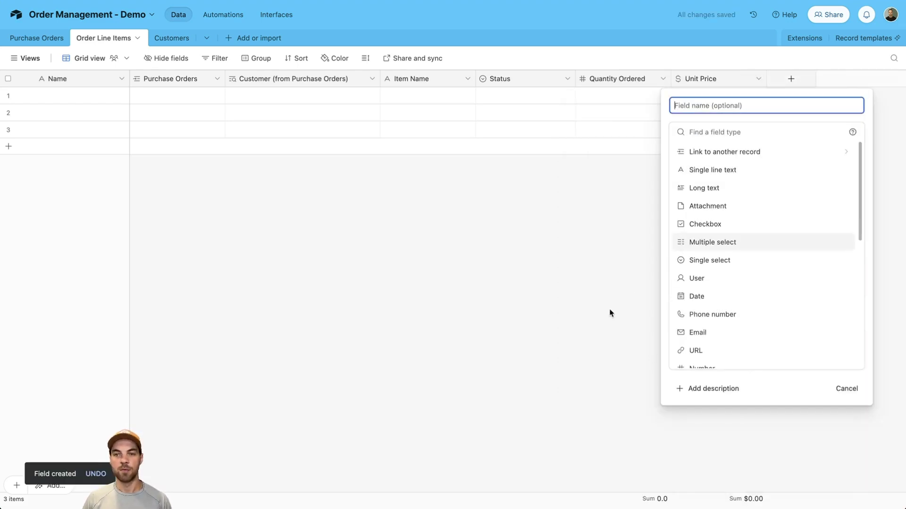
- Create a Total Price formula field computing {Quantity Ordered}*{Unit Price}
type("Totle P")
key("BackSpace")
key("BackSpace")
key("BackSpace")
key("BackSpace")
key("BackSpace")
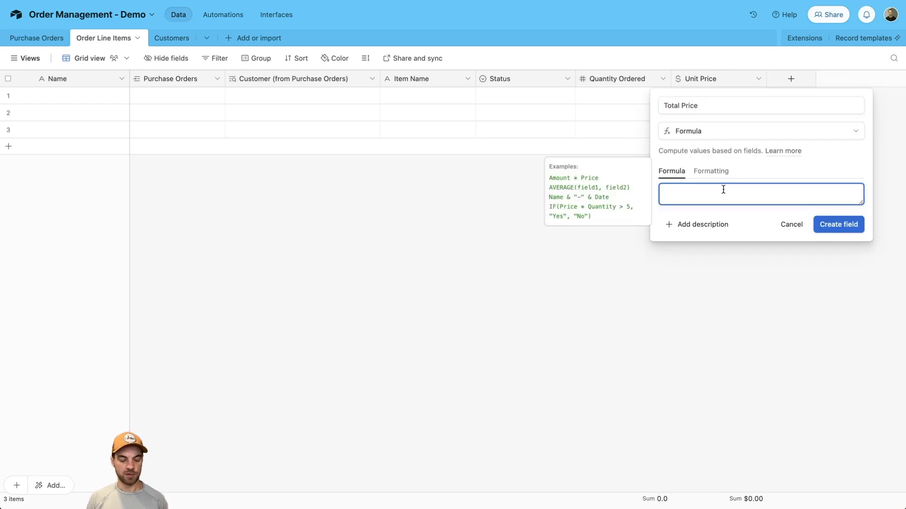
type("{qua")
key("Return")
type("*uni")
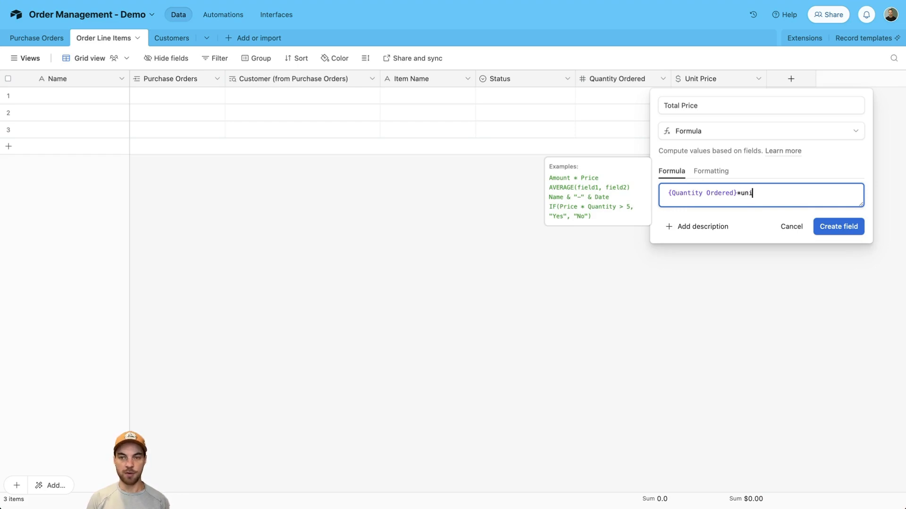
key("Return")
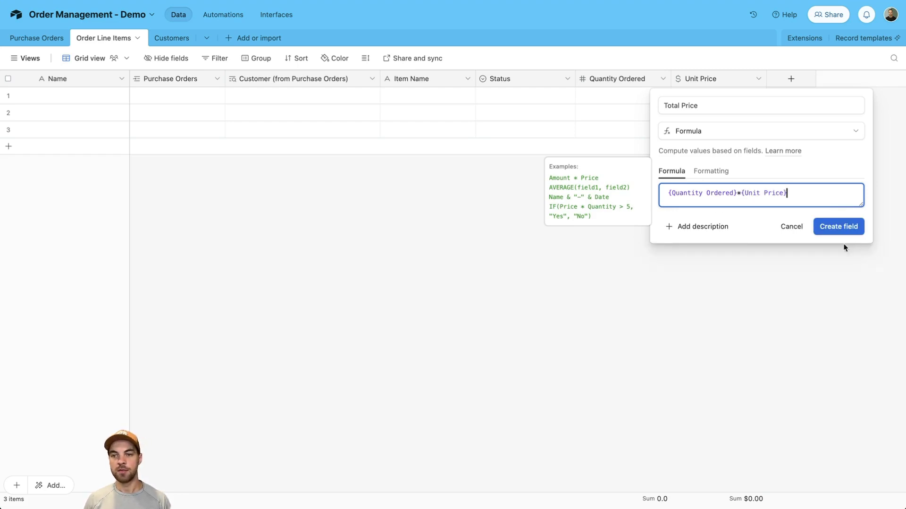
left_click(862, 228)
- Format the Total Price formula result as currency
left_click(797, 82)
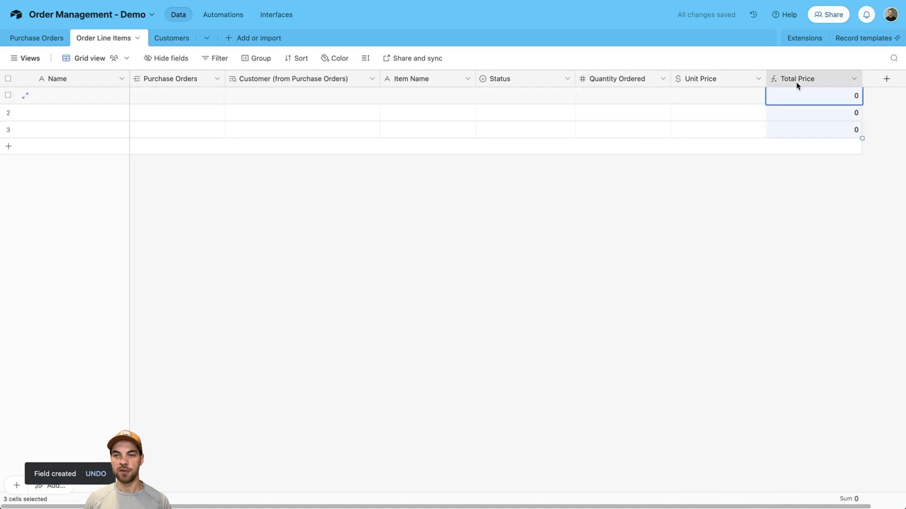
double_click(797, 81)
left_click(490, 172)
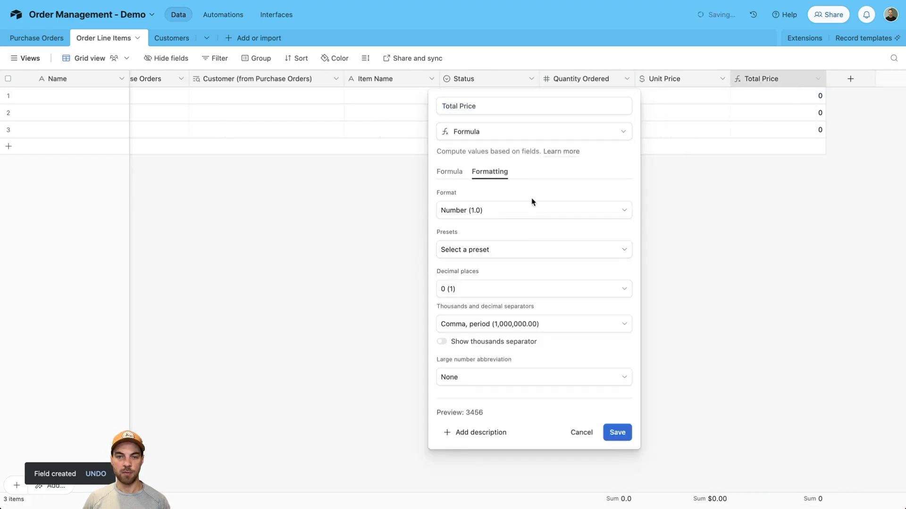
left_click(473, 210)
left_click(474, 273)
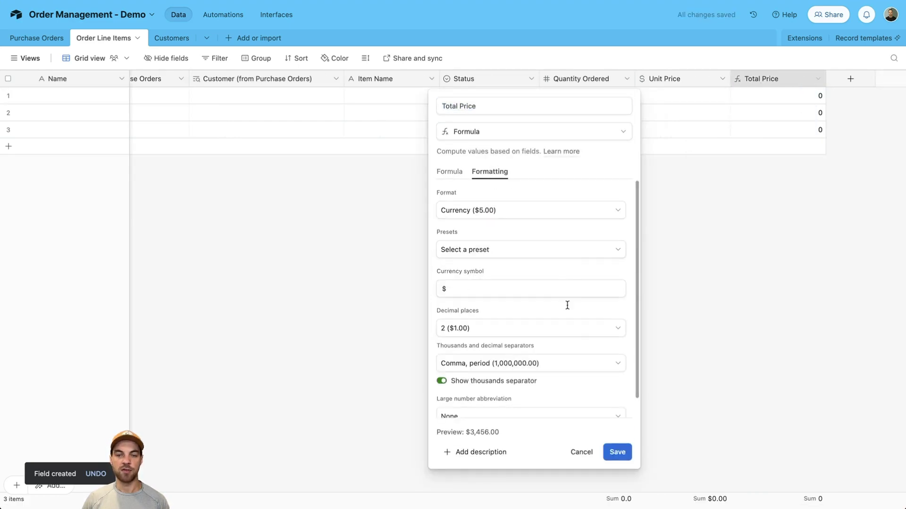
left_click(618, 452)
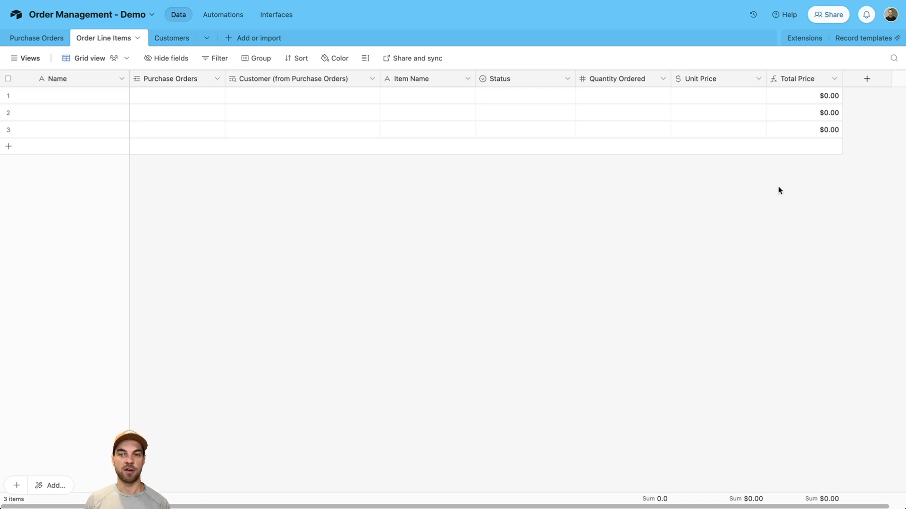
- Add a '# Ready' field of type Number
left_click(866, 79)
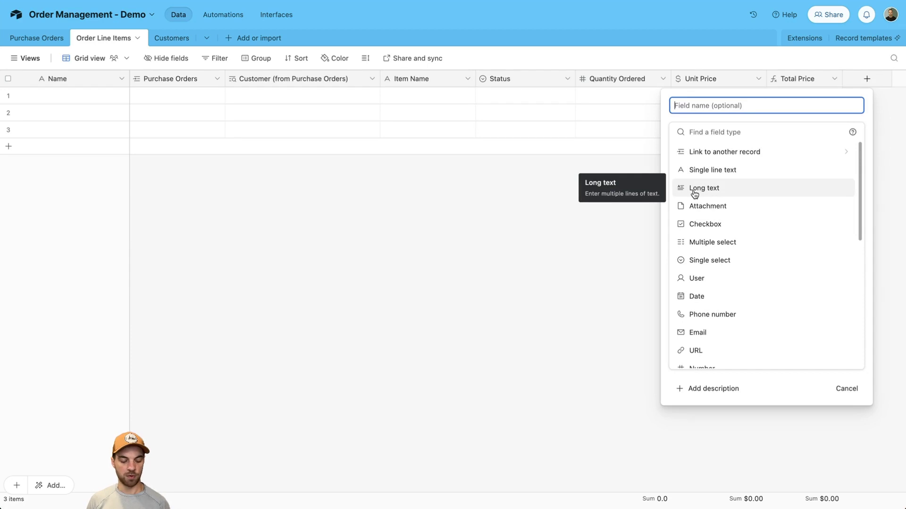
type("# Ready")
key("Tab")
type("numb")
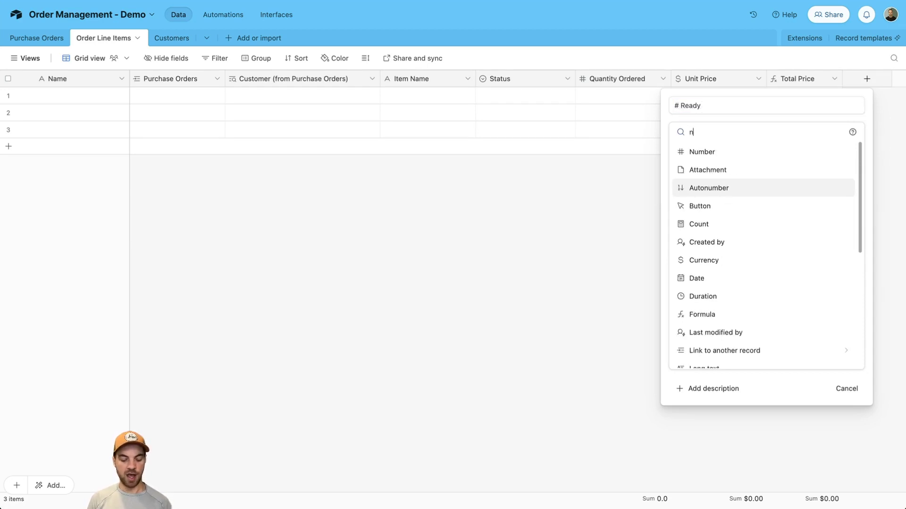
key("Return")
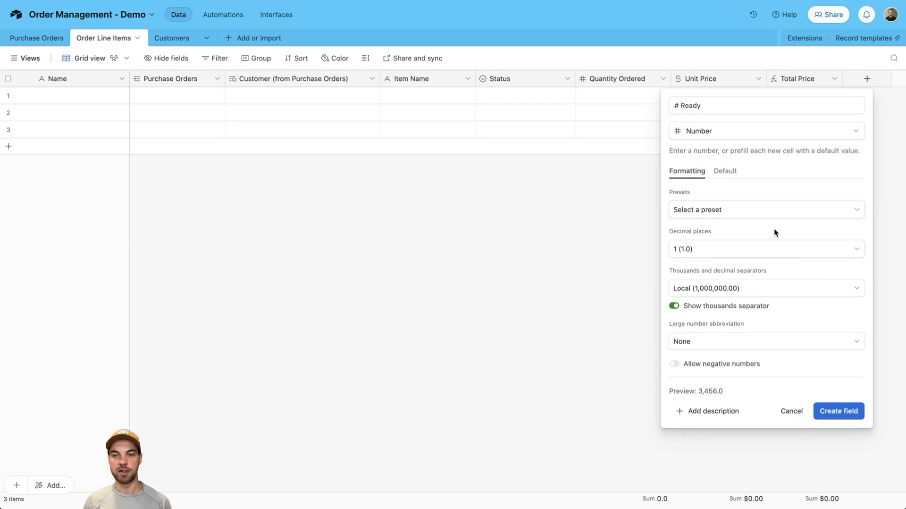
left_click(836, 411)
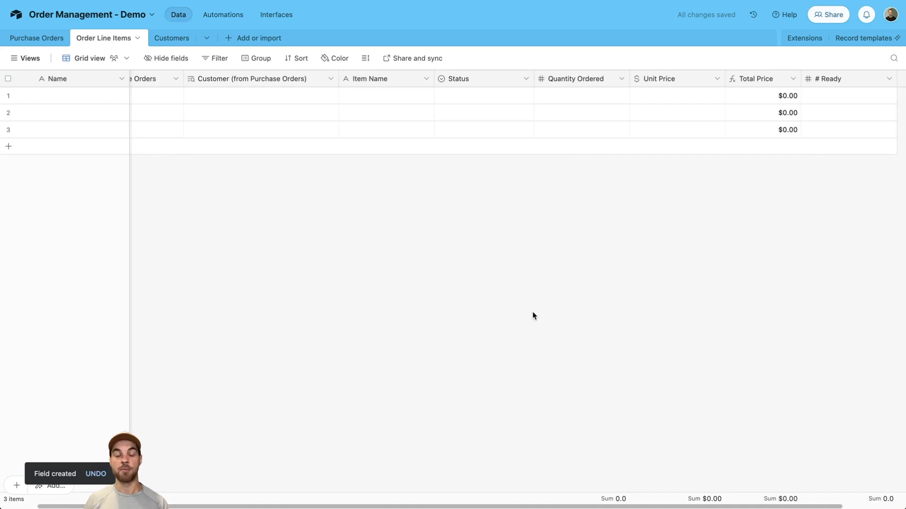
- Delete the Notes, Assignee and Status fields from Customers and widen the Purchase Orders column
left_click(175, 38)
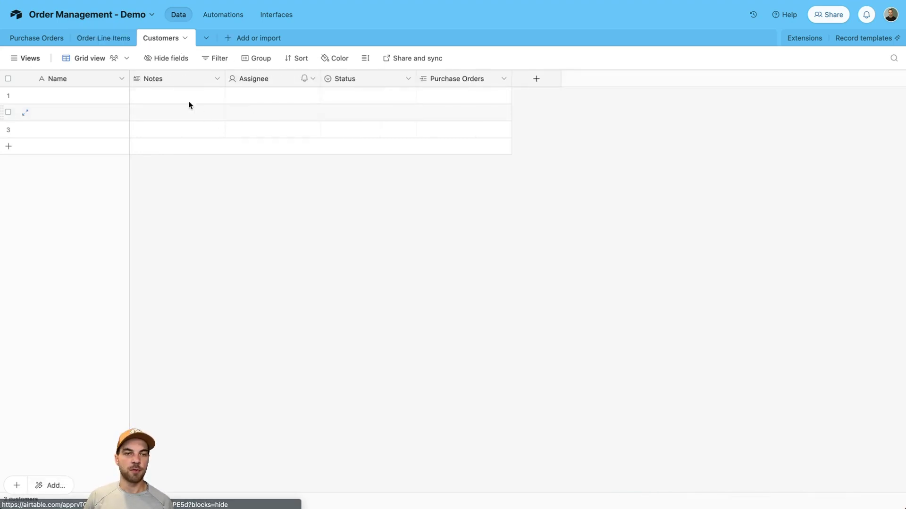
left_click(156, 80)
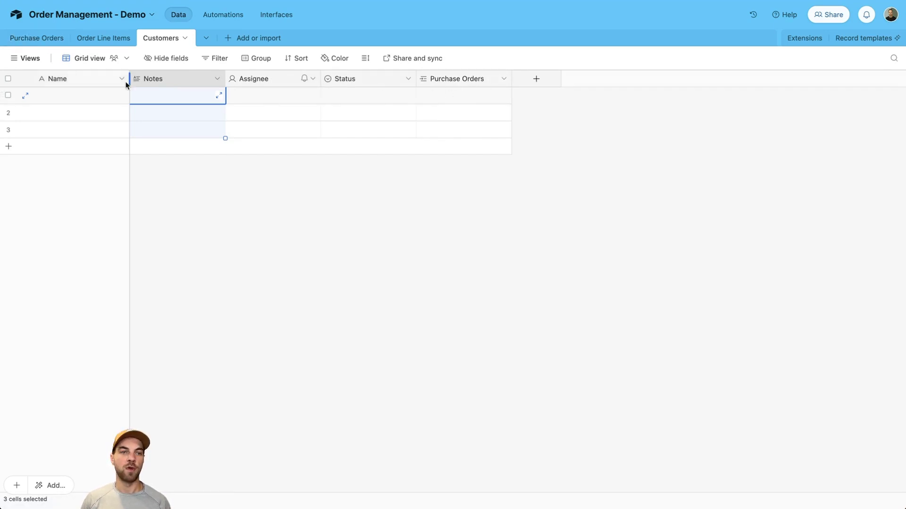
left_click(327, 78, "shift")
right_click(327, 79)
left_click(168, 236)
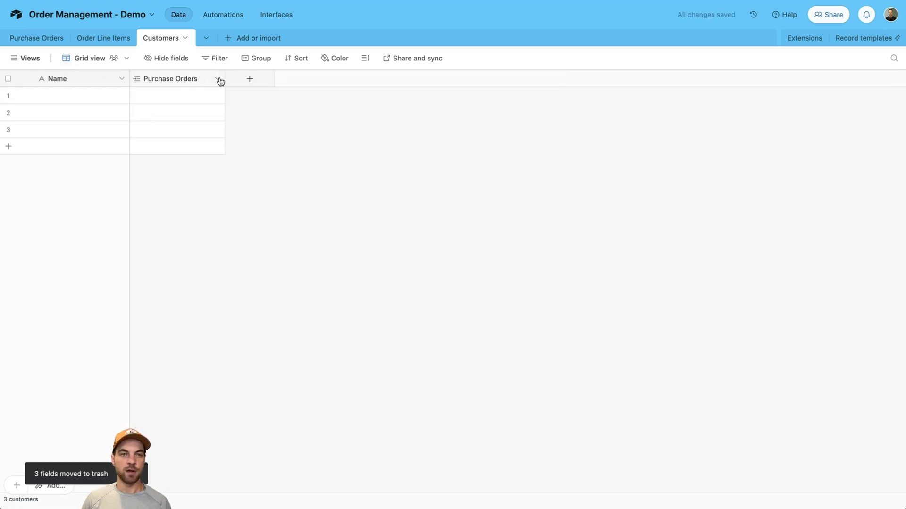
left_click_drag(226, 77, 238, 78)
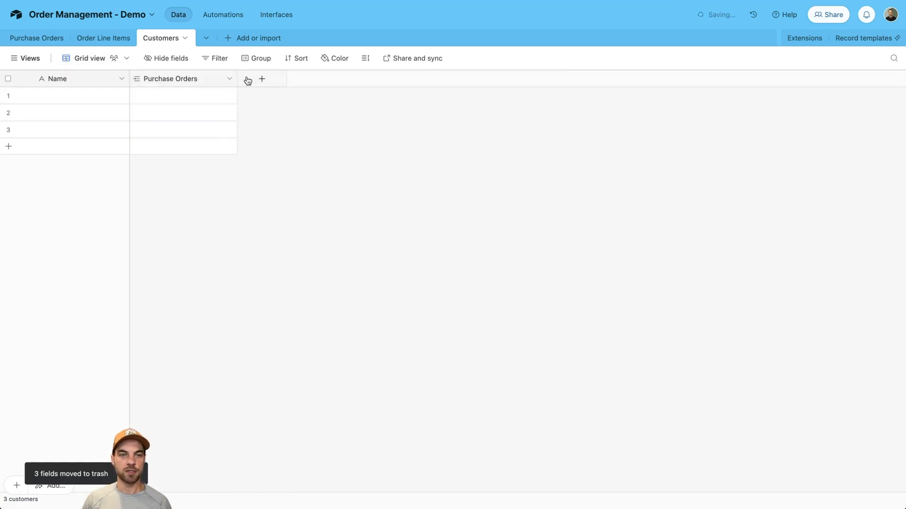
- Add Company Name and Contact Name as single line text fields in Customers
left_click(261, 80)
type("Com")
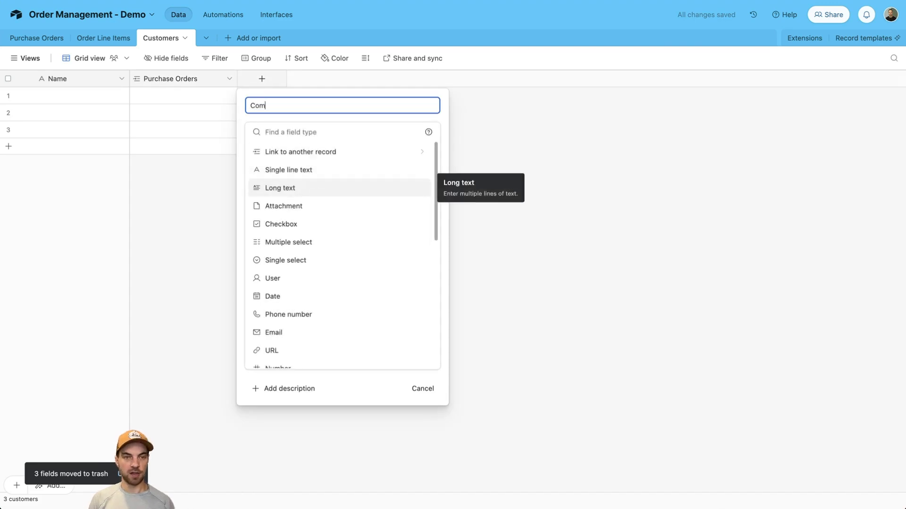
type("pany Name")
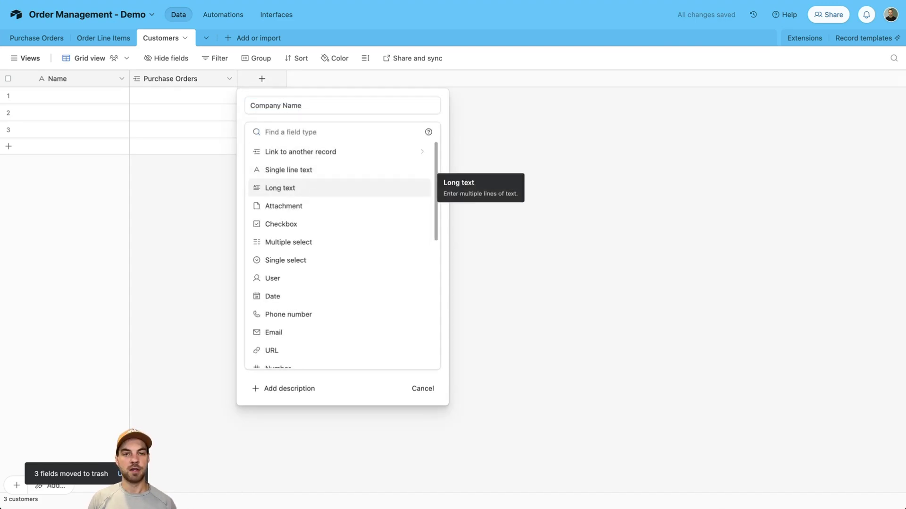
left_click(279, 171)
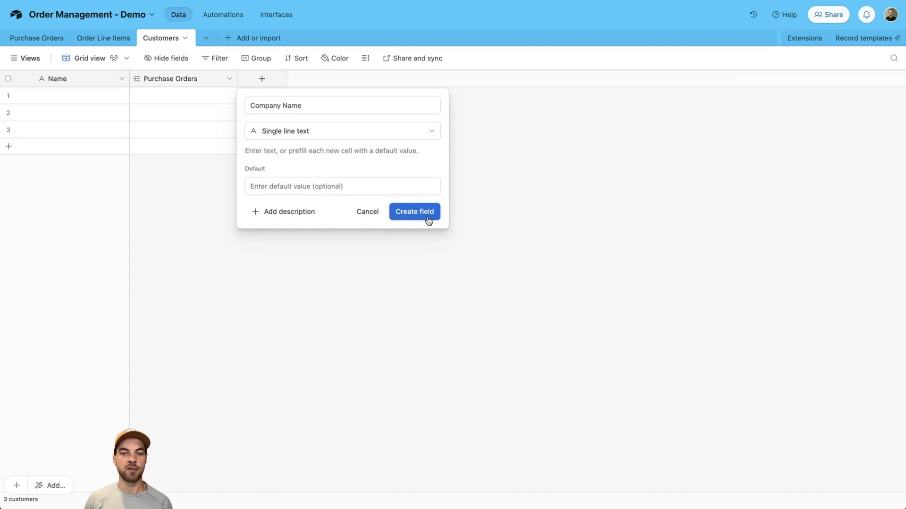
left_click(413, 211)
left_click(357, 78)
type("Cont")
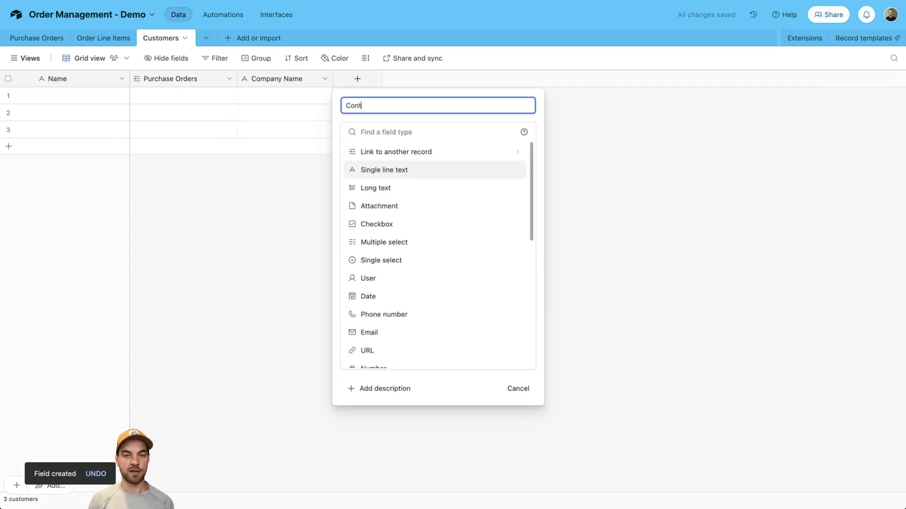
type("act Name")
key("Tab")
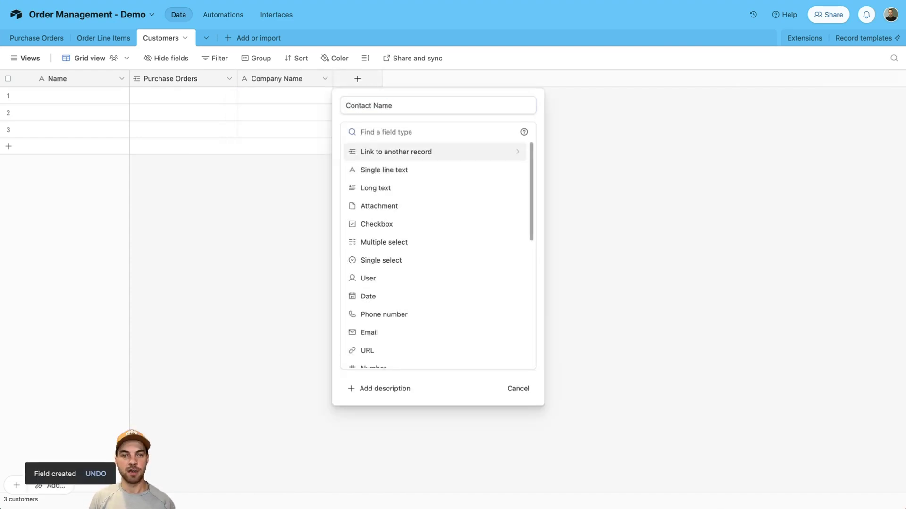
type("singl")
key("Return")
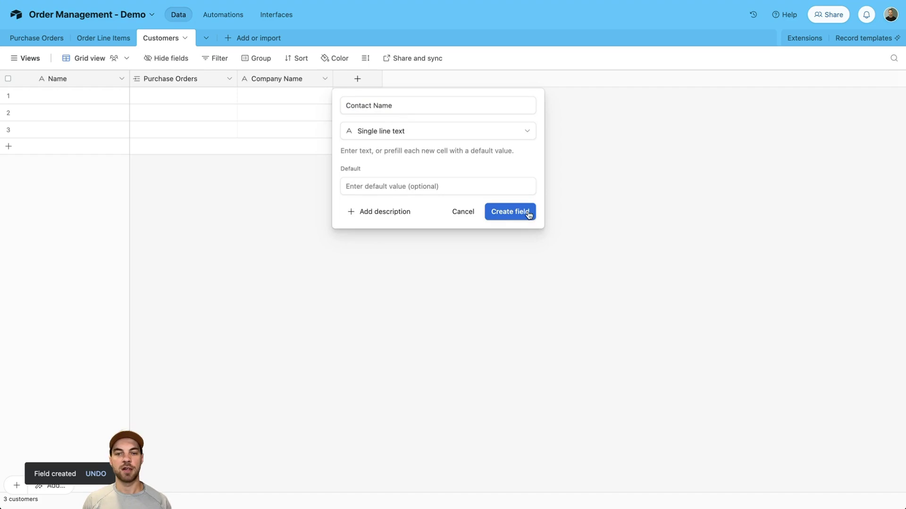
left_click(524, 210)
- Add a Contact Email field of type Email, then begin naming a Phone field
left_click(457, 85)
type("Cont")
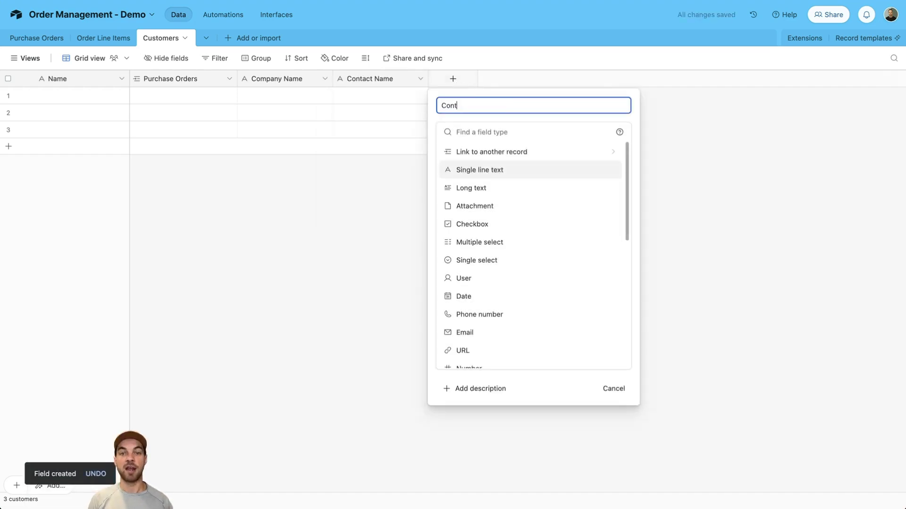
type("act Email")
key("Tab")
type("email")
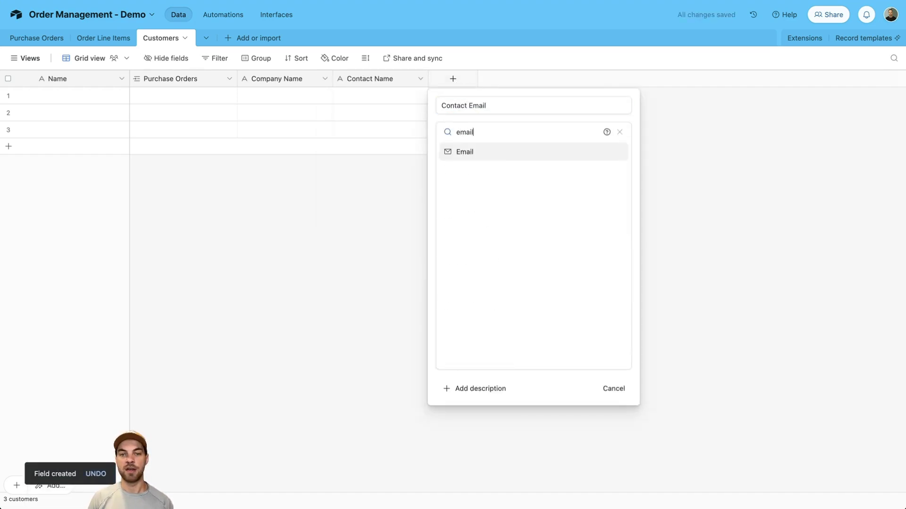
key("Return")
left_click(614, 184)
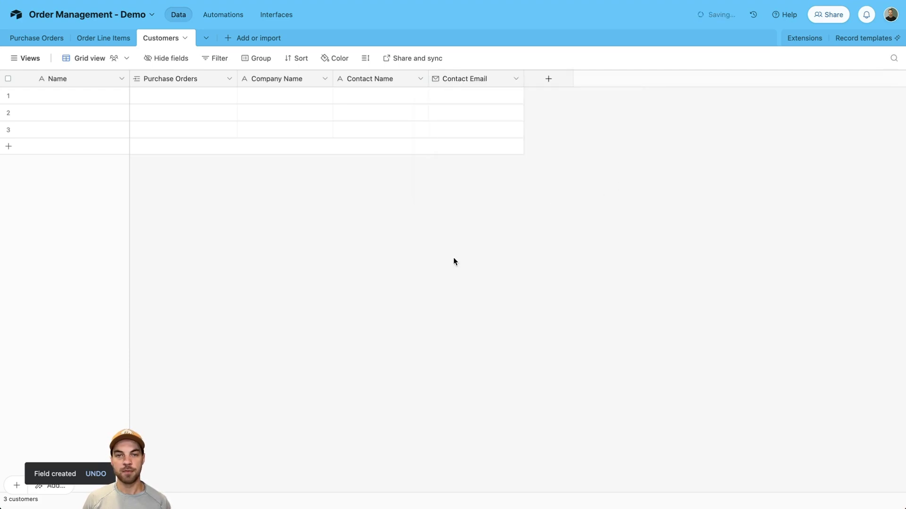
left_click(548, 81)
type("Phone")
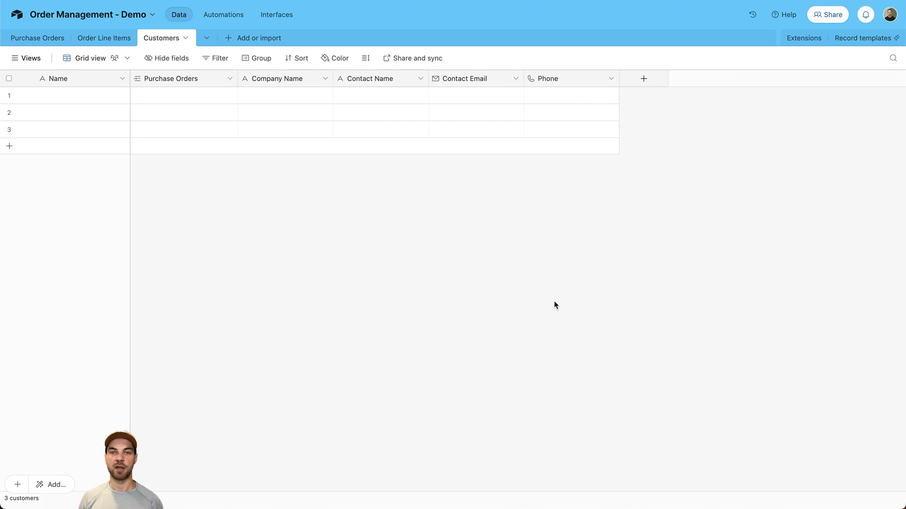
- Add a Billing Email field to the Customers table
left_click(644, 79)
type("Billing Email")
key("Return")
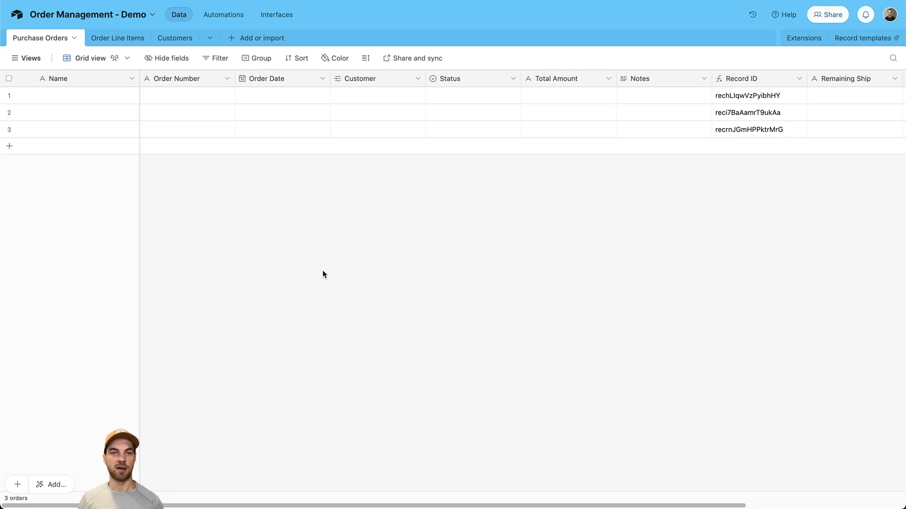
- Rename the Purchase Orders primary field to Order ID and make it a Formula
double_click(51, 78)
type("P")
key("BackSpace")
type("Order ID")
left_click(95, 164)
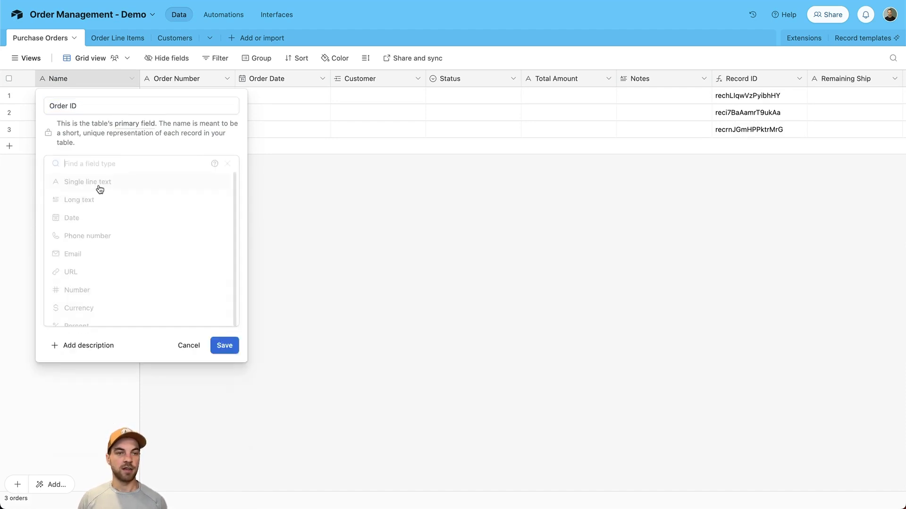
type("form")
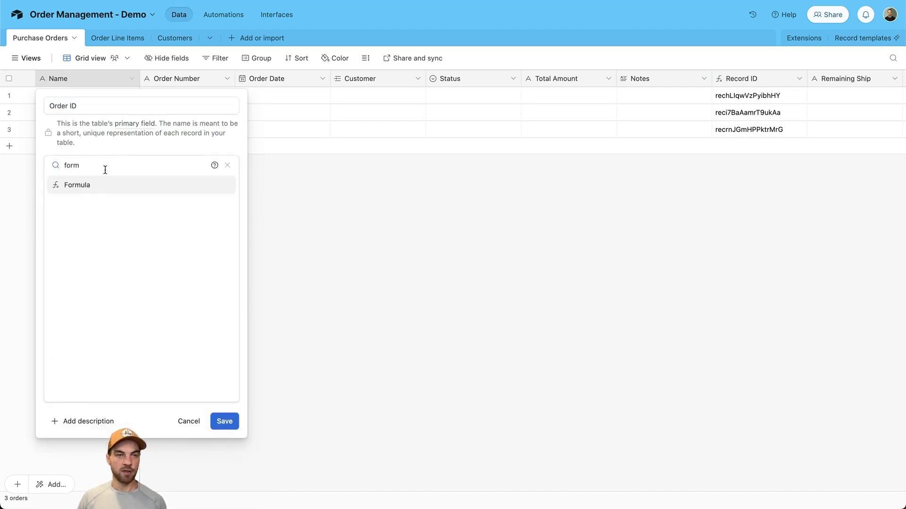
left_click(100, 189)
- Give Order ID the formula CONCATENATE({Order Number}, " - ", Customer) and save it
left_click(94, 220)
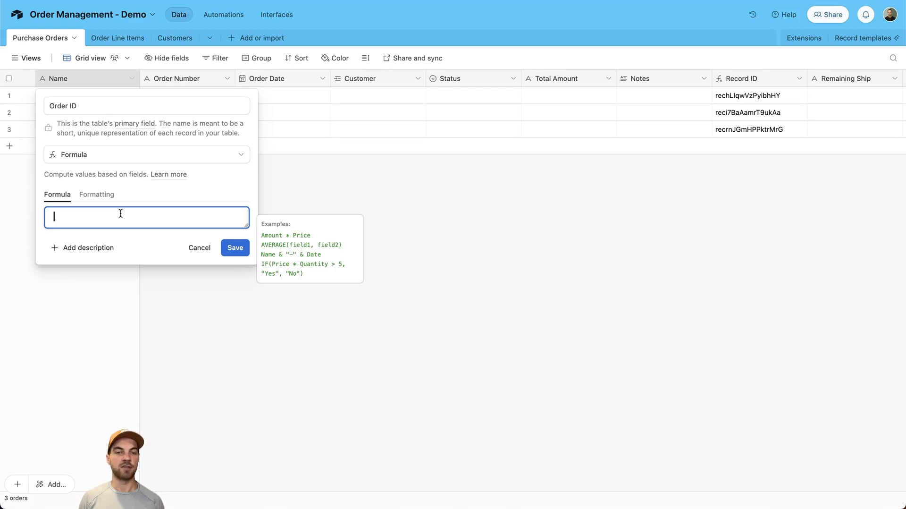
type("conc")
key("Tab")
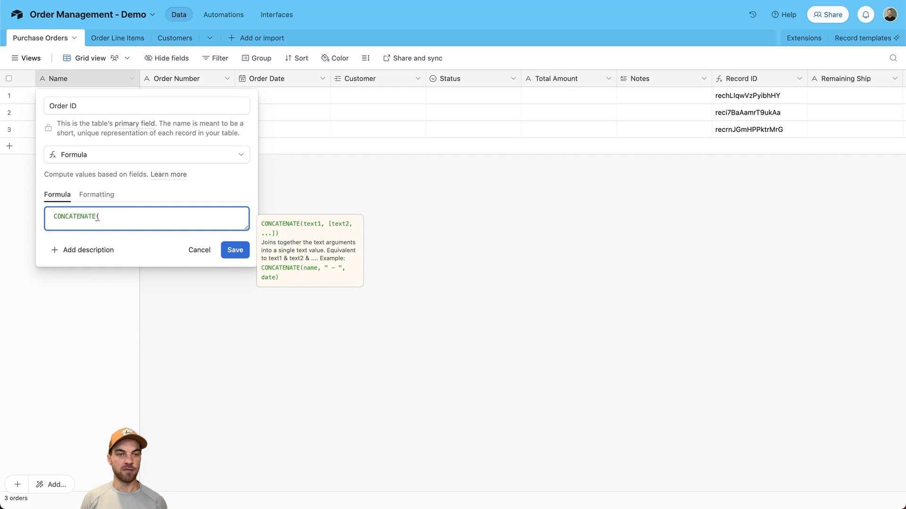
type("{ord")
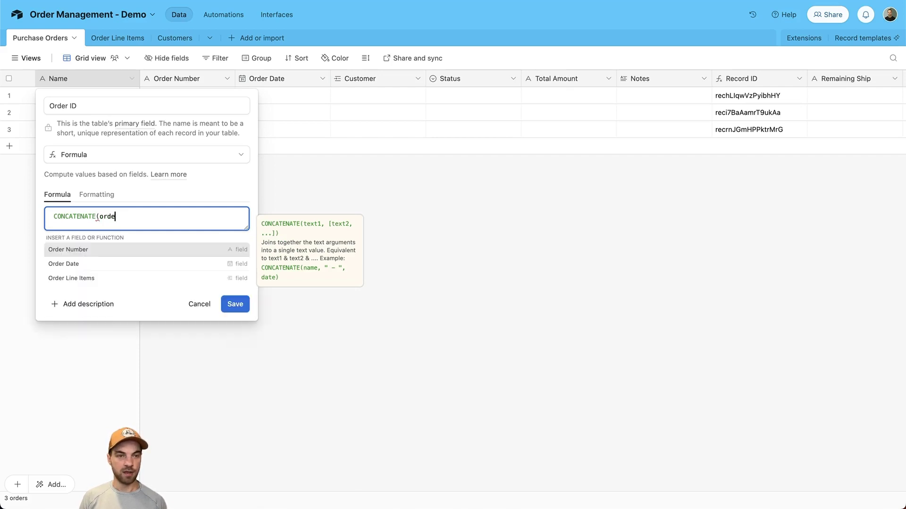
key("Tab")
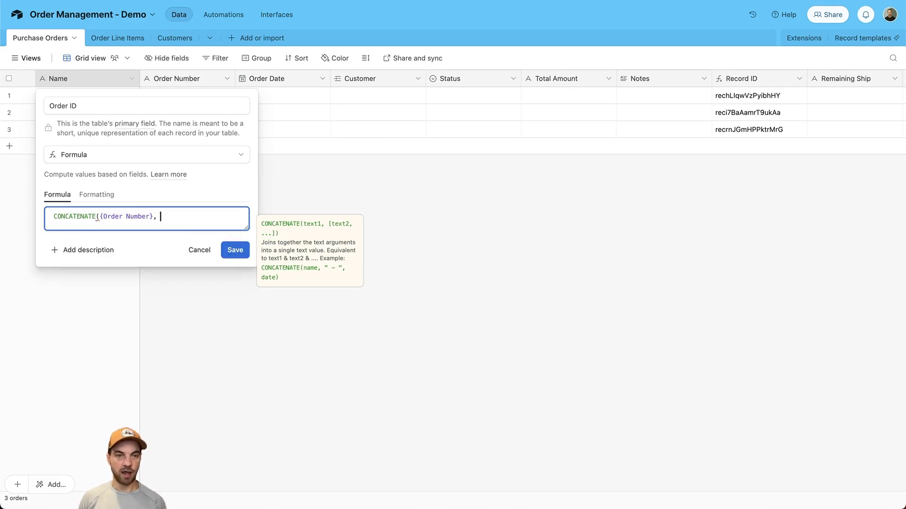
type(", \" - \", Customer)")
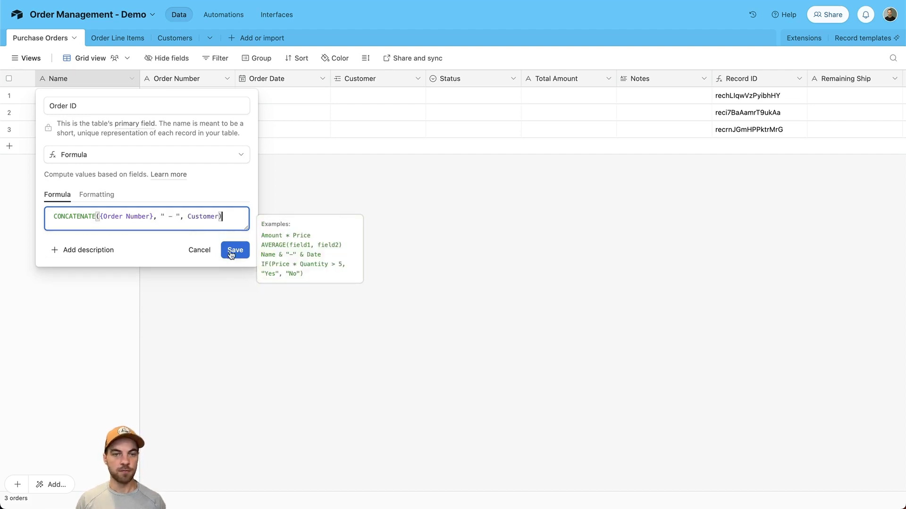
left_click(232, 250)
left_click(120, 38)
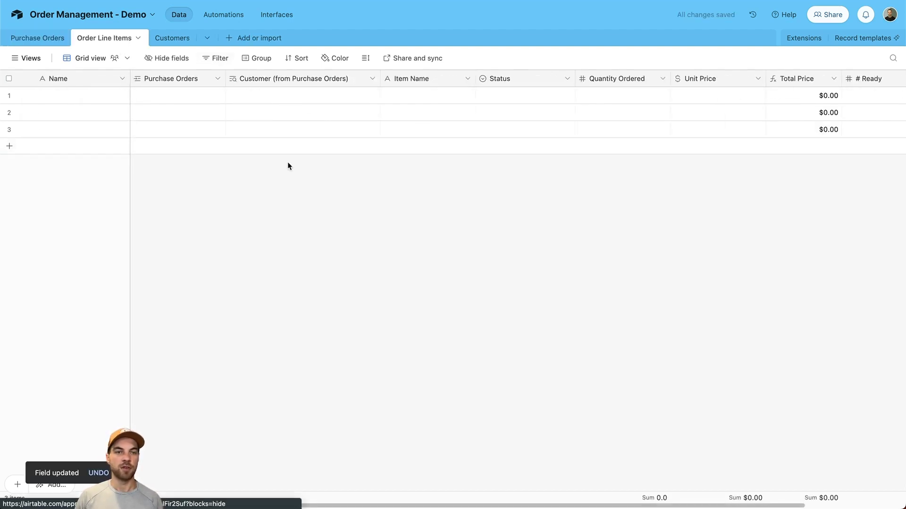
- Change the line items' Name field to a Formula starting CONCATENATE({Purchase Orders}, ..
double_click(64, 80)
left_click(102, 165)
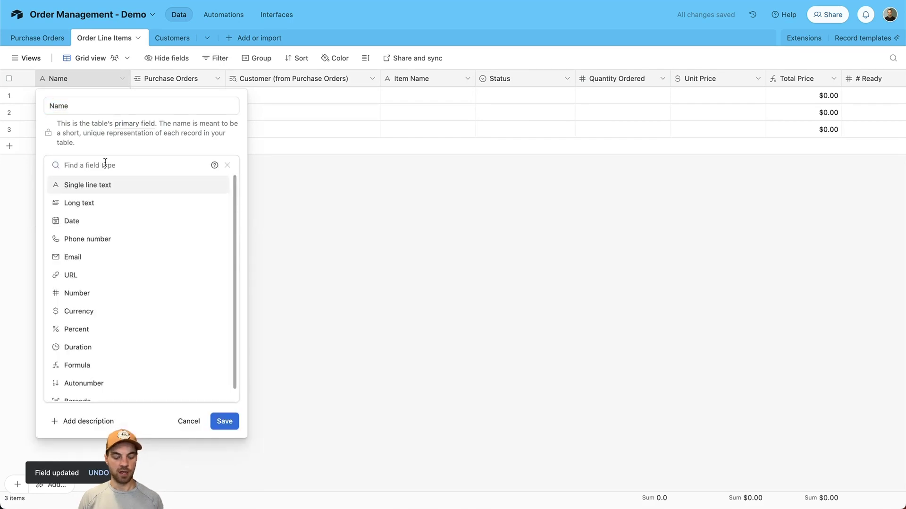
type("form")
key("Return")
left_click(91, 211)
type("conc")
key("Tab")
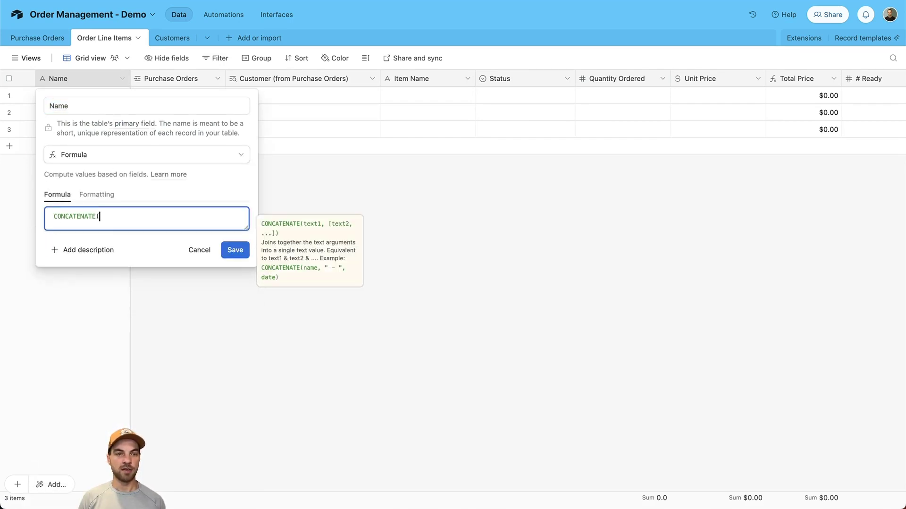
type("{purch")
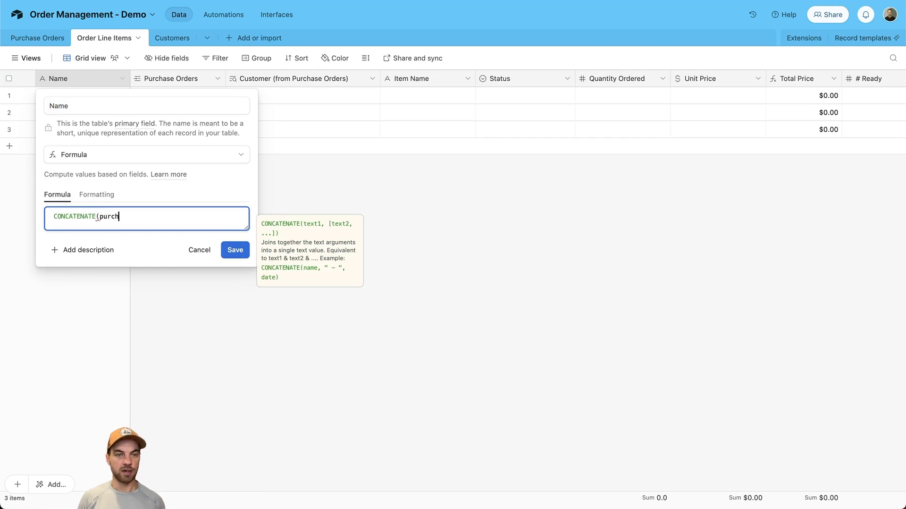
key("Tab")
type(",")
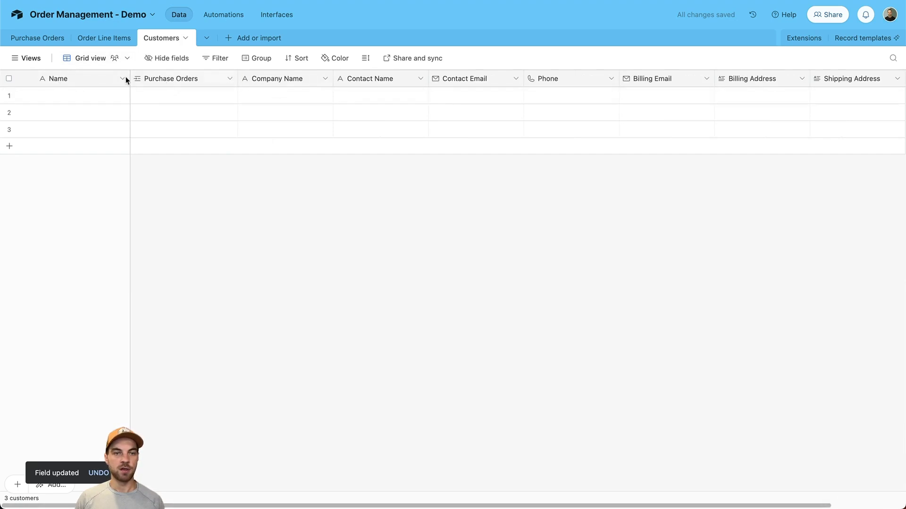
- Make the Customers primary field a formula of {Company Name} and confirm the change
double_click(60, 79)
left_click(113, 165)
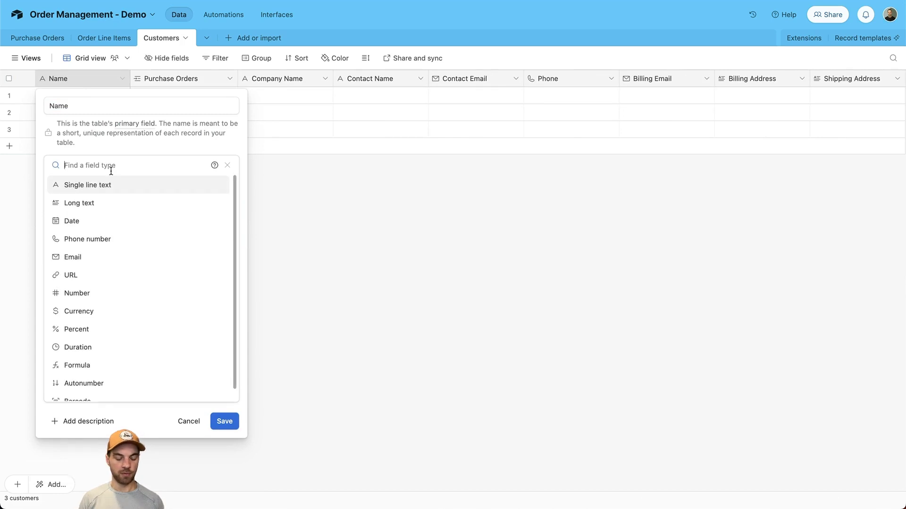
type("form")
key("Return")
left_click(181, 220)
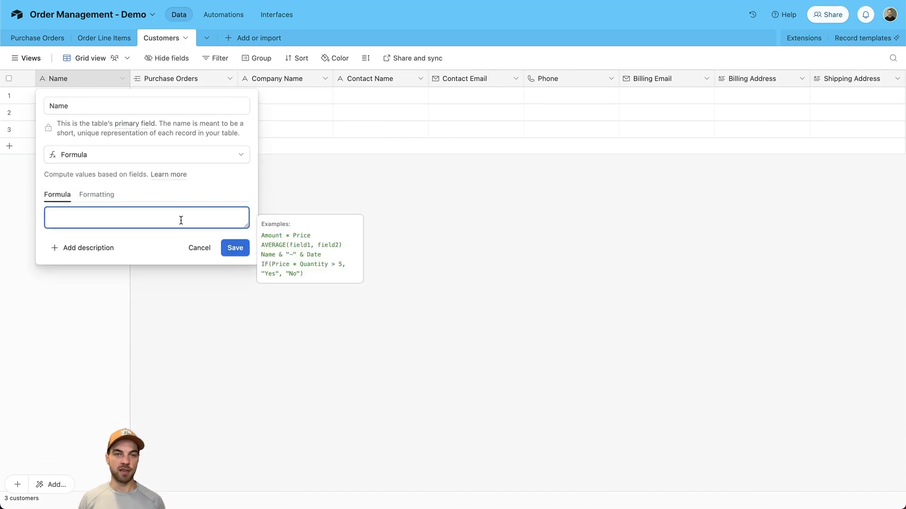
type("comp")
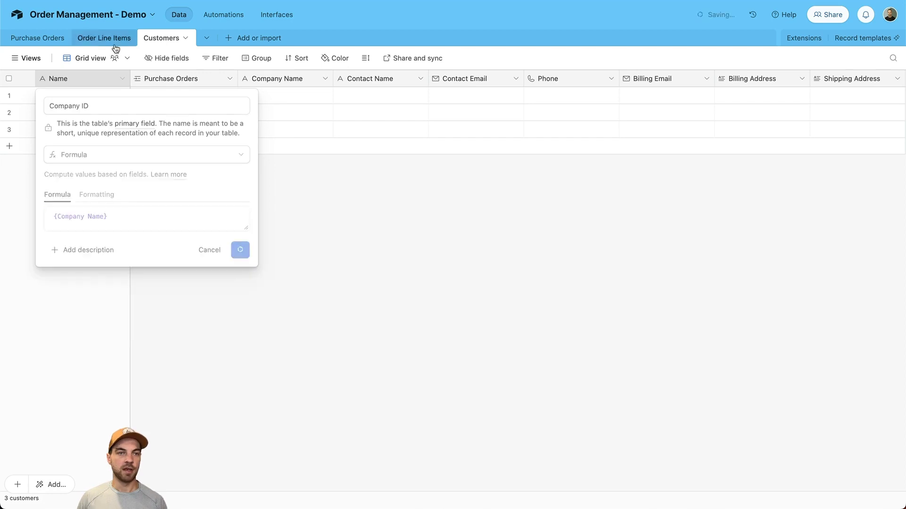
key("Return")
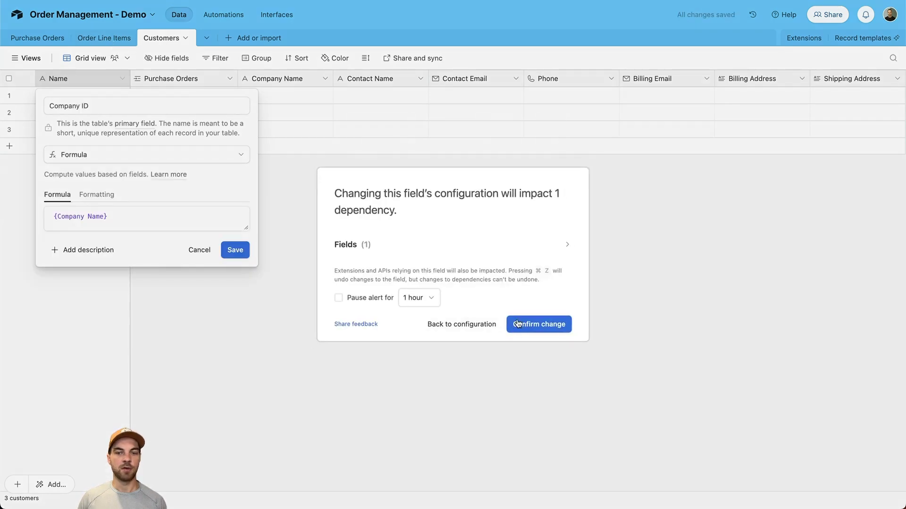
left_click(381, 299)
left_click(539, 324)
- Rename the Order Line Items primary field to Line Item ID
left_click(104, 38)
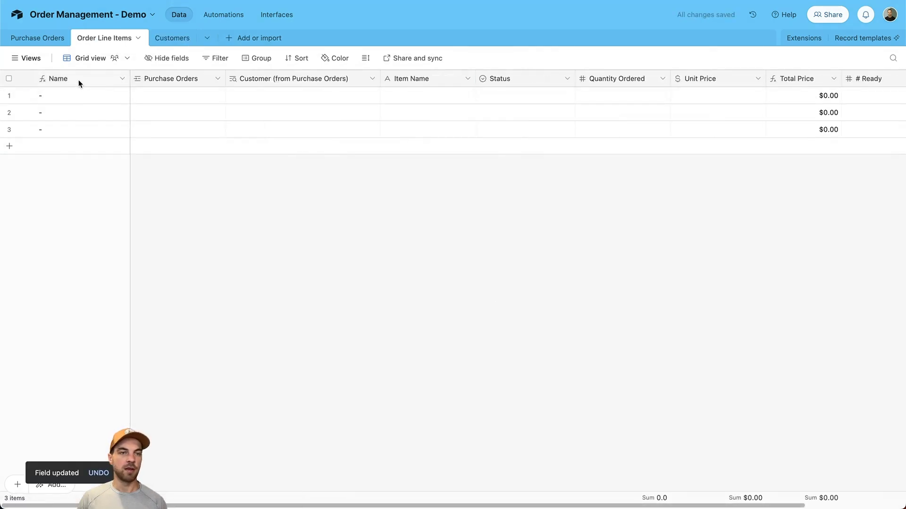
double_click(79, 80)
type("Line I")
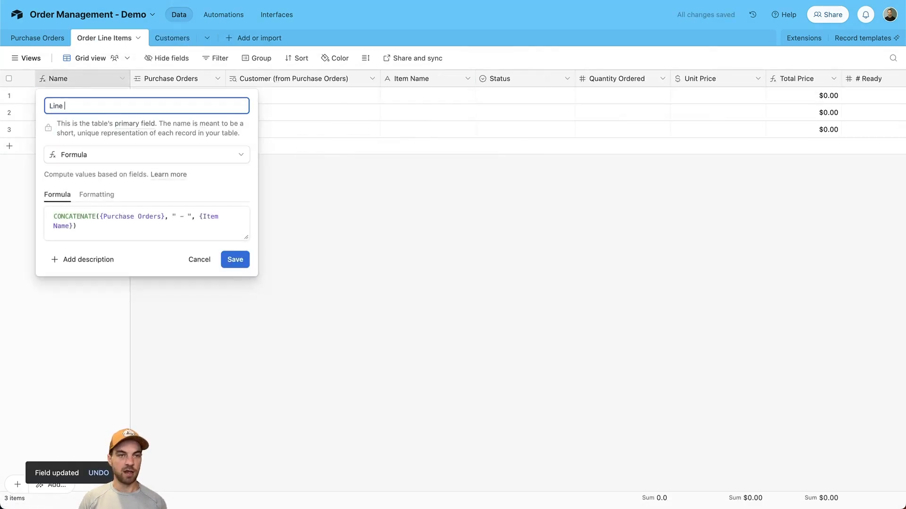
type("tem ID")
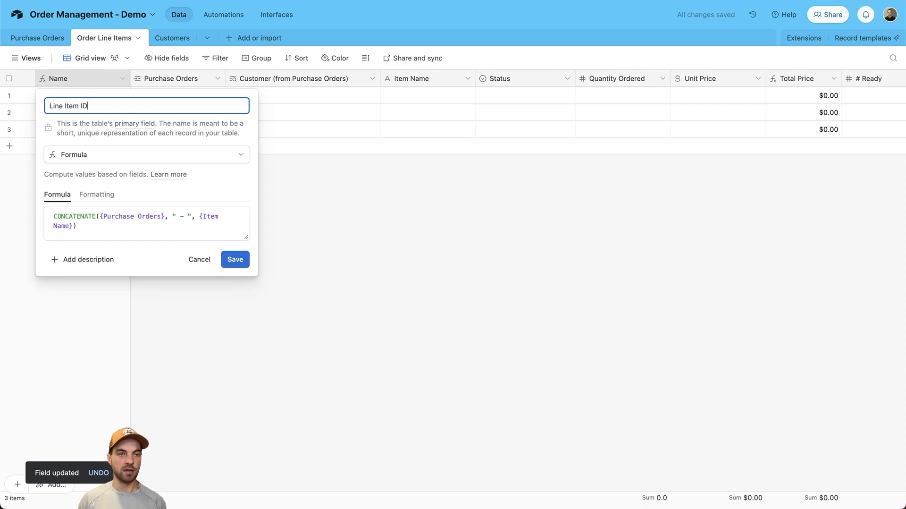
key("Return")
left_click(169, 42)
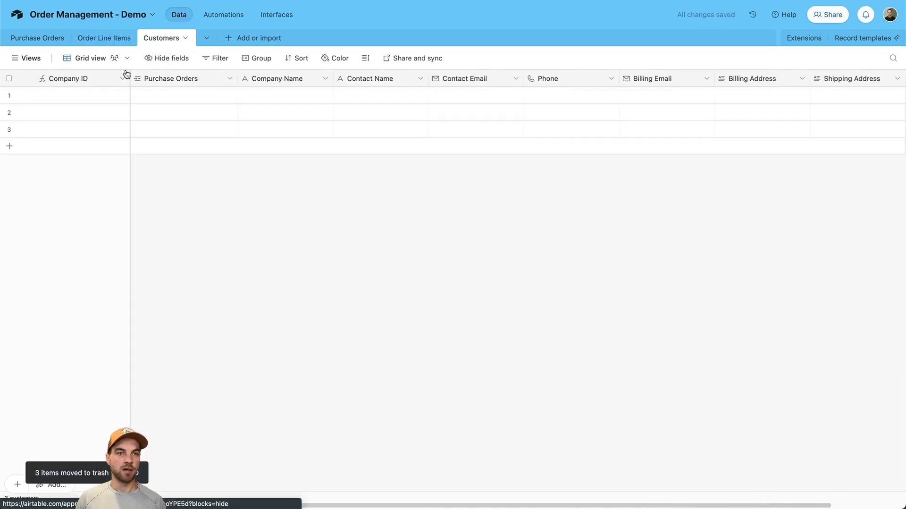
- Delete all the sample customer records
left_click(9, 79)
right_click(109, 122)
left_click(162, 164)
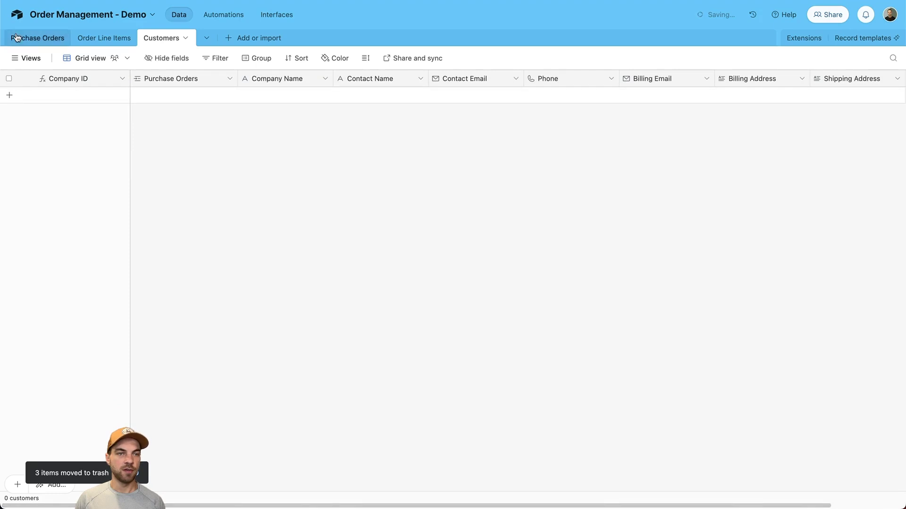
- Delete all sample purchase orders, then add one blank customer record
left_click(33, 37)
left_click(9, 78)
right_click(77, 110)
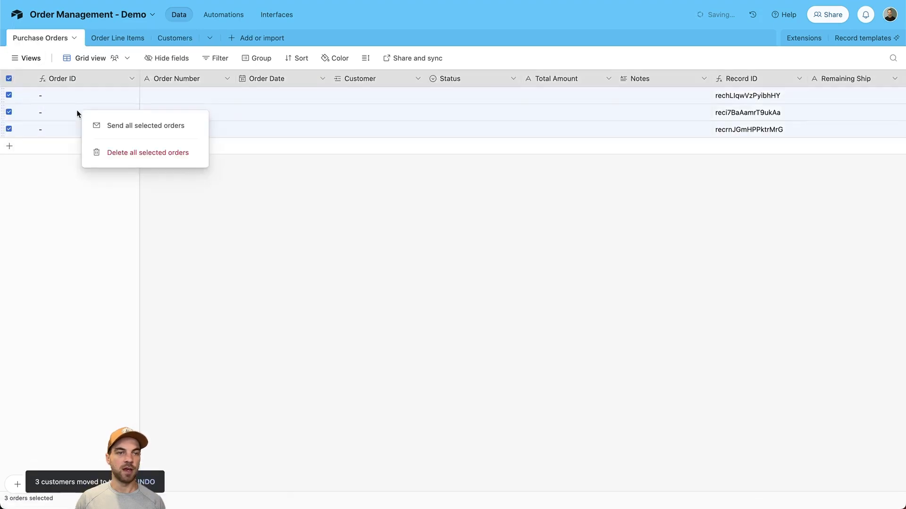
left_click(124, 156)
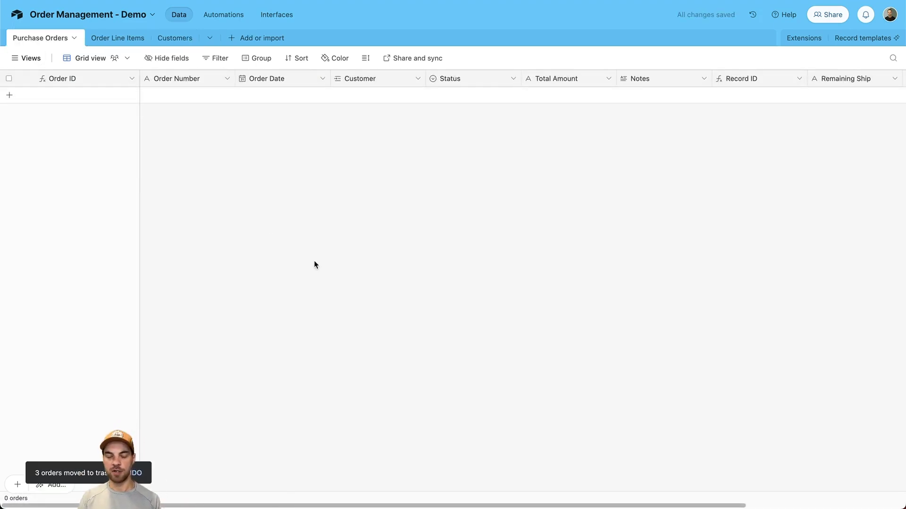
left_click(162, 41)
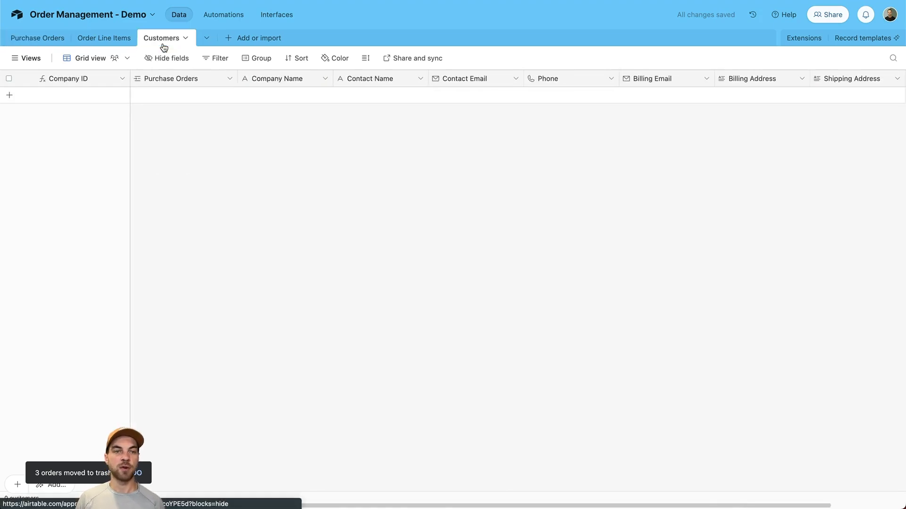
left_click(8, 95)
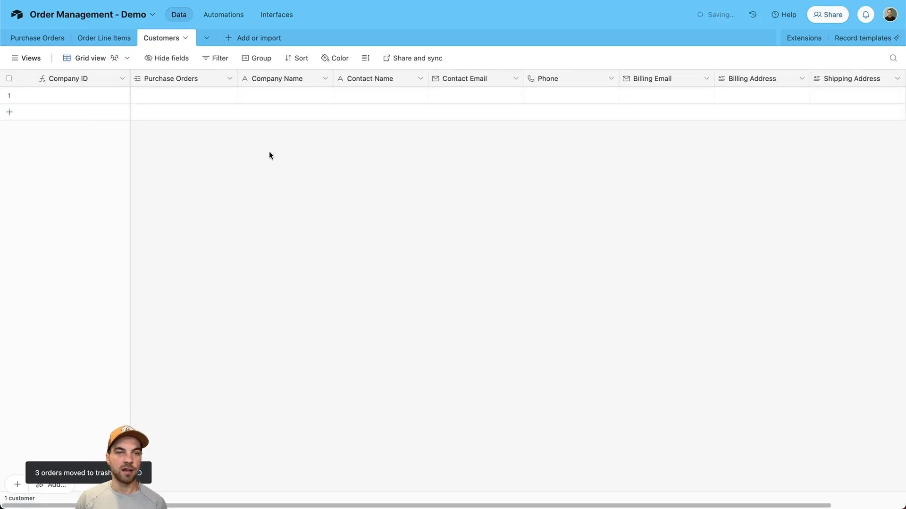
- Enter Acme as the new customer's Company Name
left_click(312, 99)
type("Acme")
key("Tab")
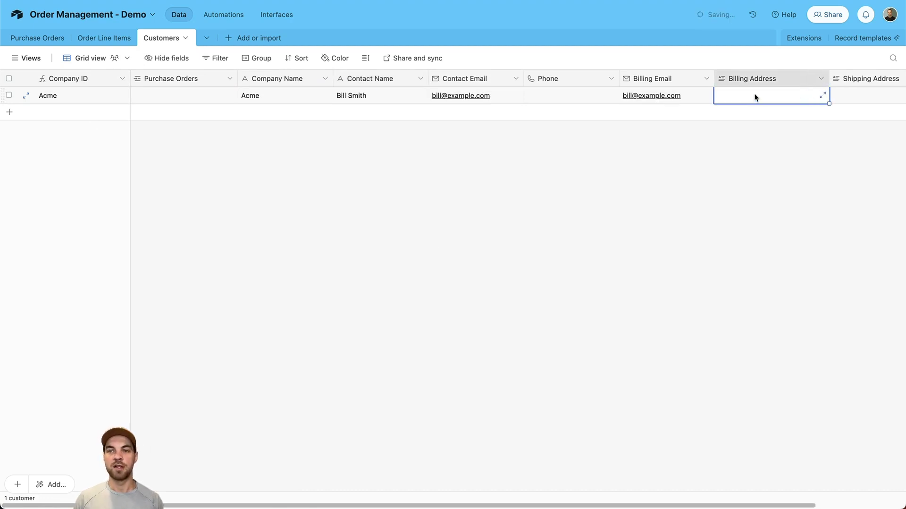
- Create purchase order 12345 dated today, October 16, 2023, linked to customer Acme
left_click(42, 40)
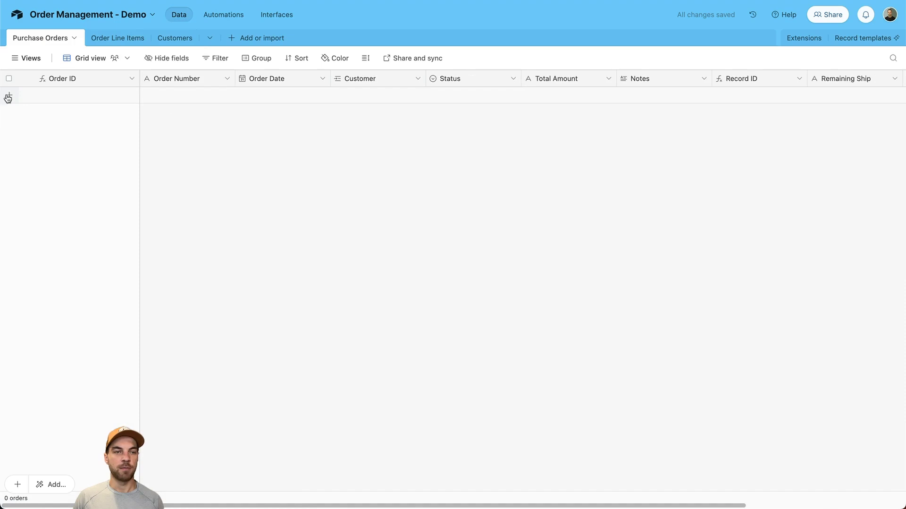
left_click(10, 96)
type("12345")
key("Tab")
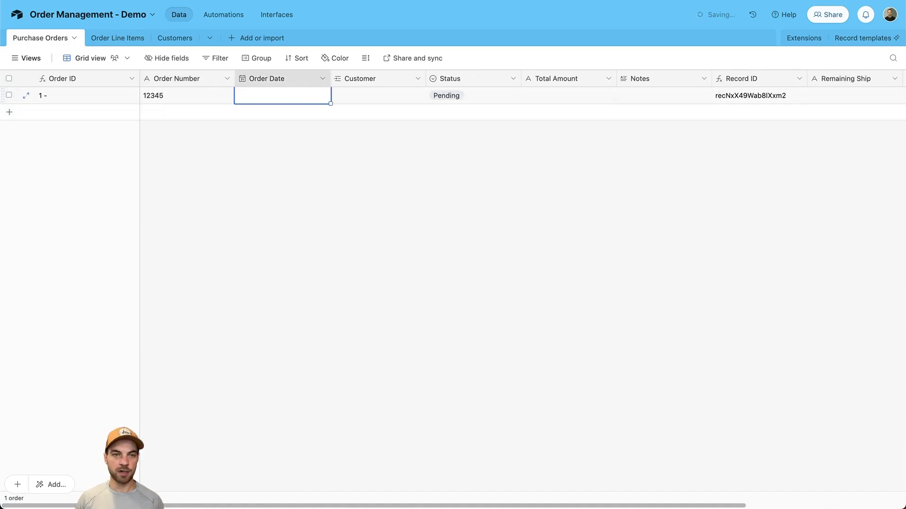
left_click(295, 97)
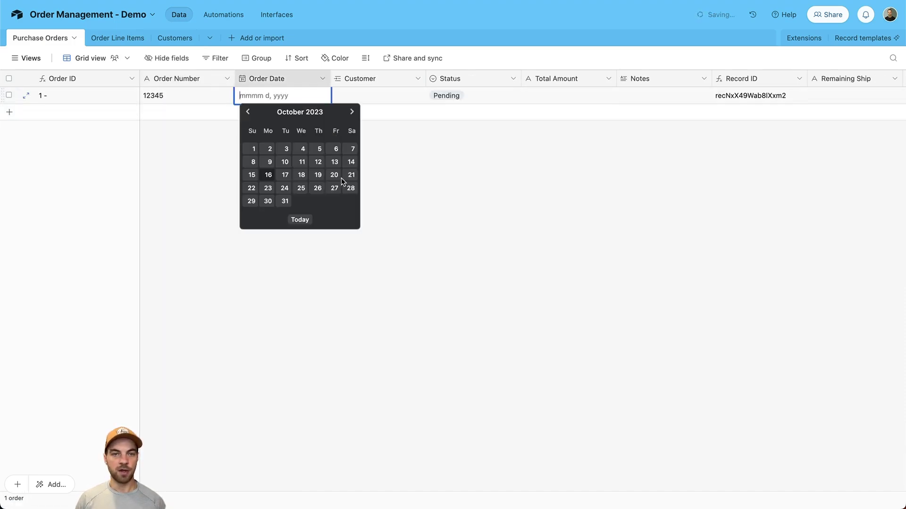
left_click(300, 219)
left_click(345, 96)
left_click(339, 97)
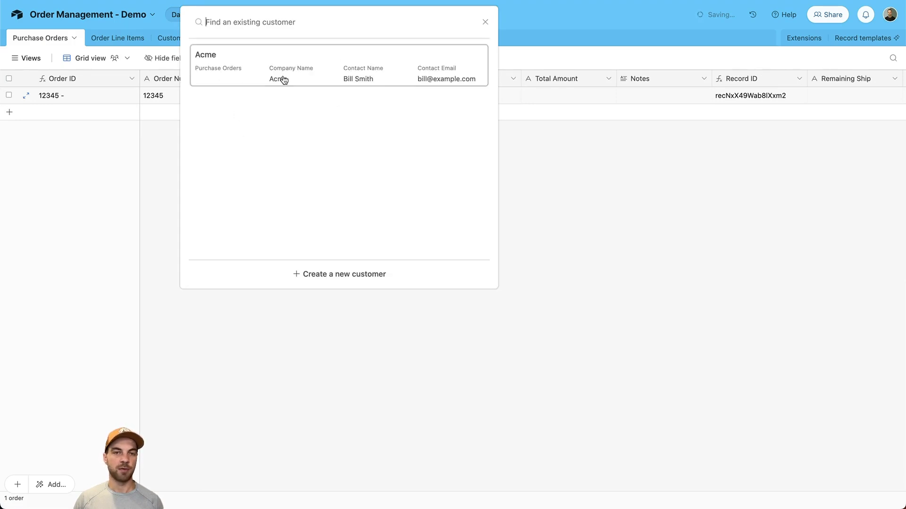
left_click(283, 79)
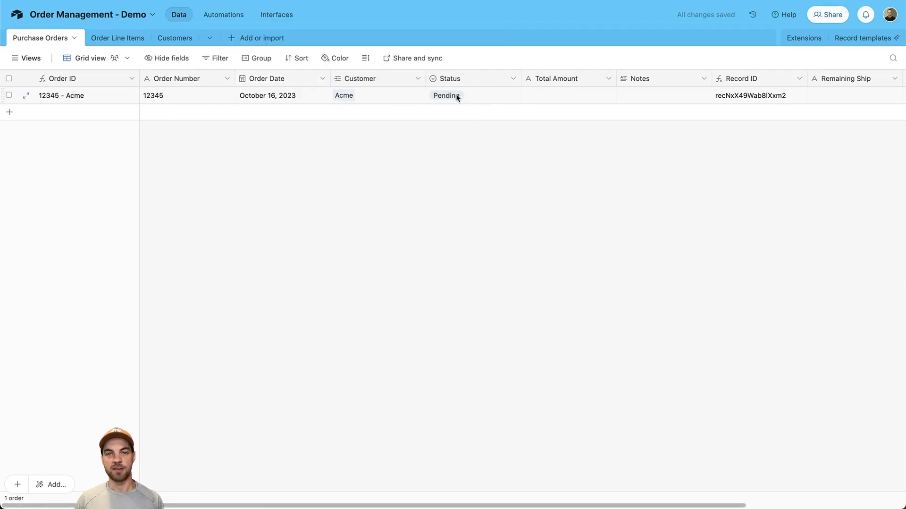
left_click(546, 100)
left_click_drag(617, 78, 620, 78)
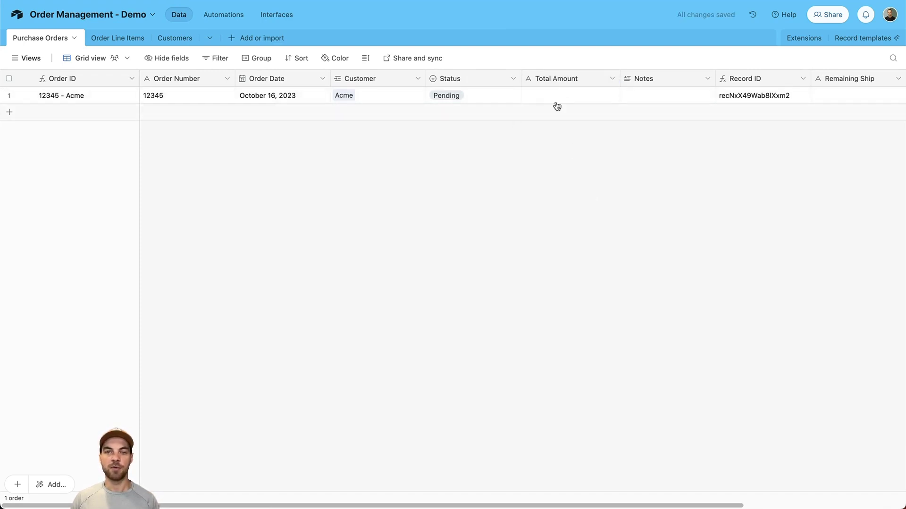
- Change the Total Amount field's type to Rollup
right_click(557, 78)
left_click(575, 111)
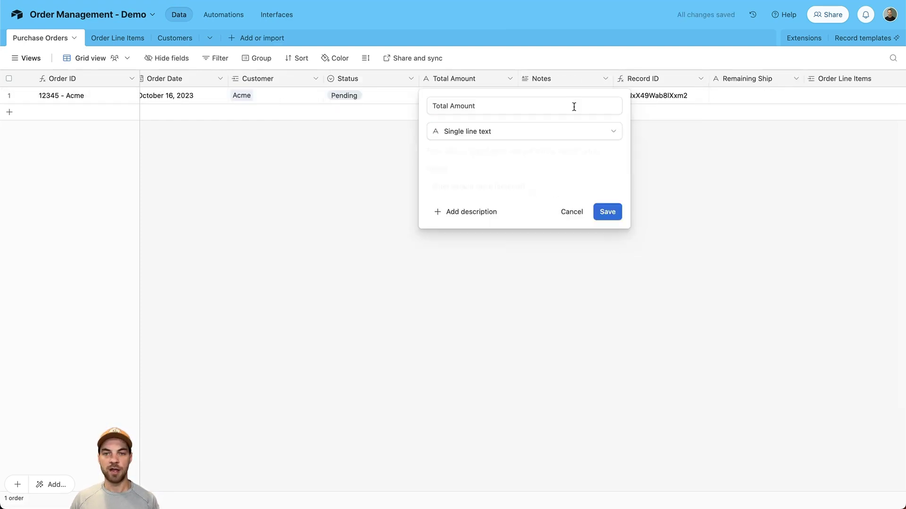
left_click(506, 132)
type("roll")
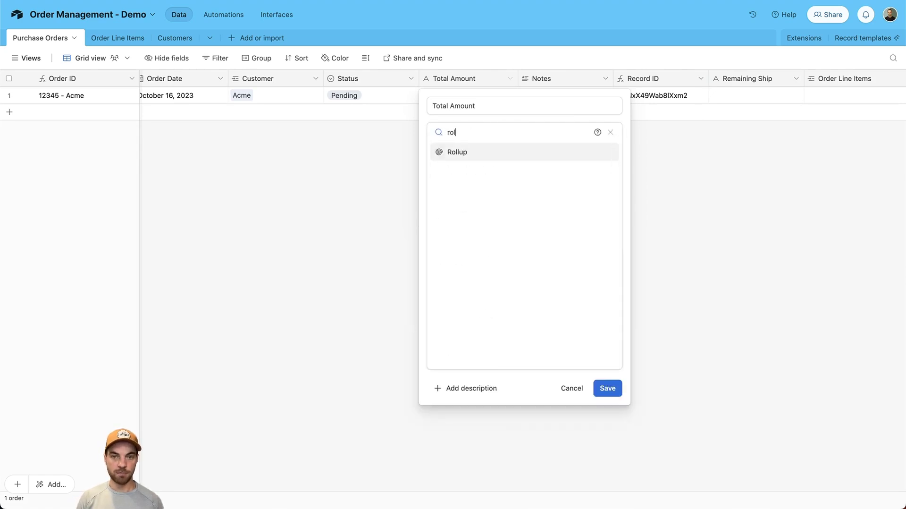
key("Return")
- Roll up Order Line Items' Total Price with SUM(values) and save the field
left_click(483, 211)
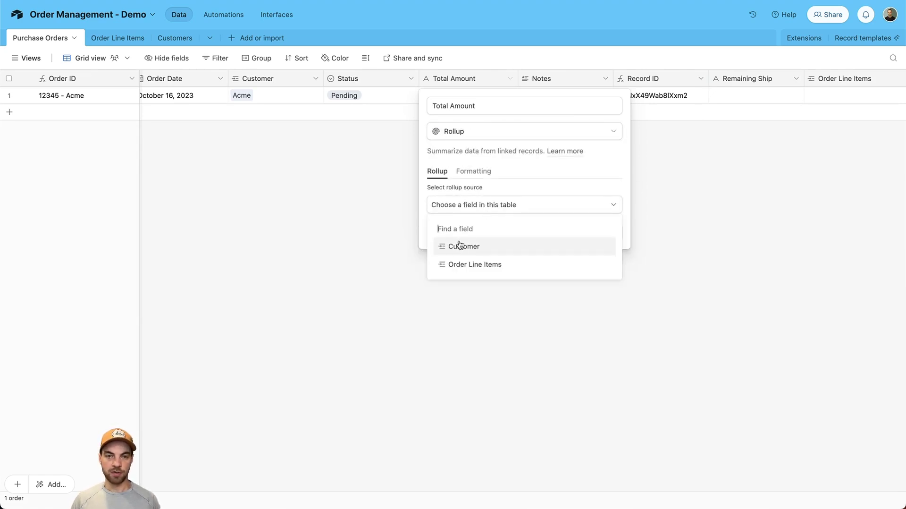
left_click(466, 268)
left_click(469, 240)
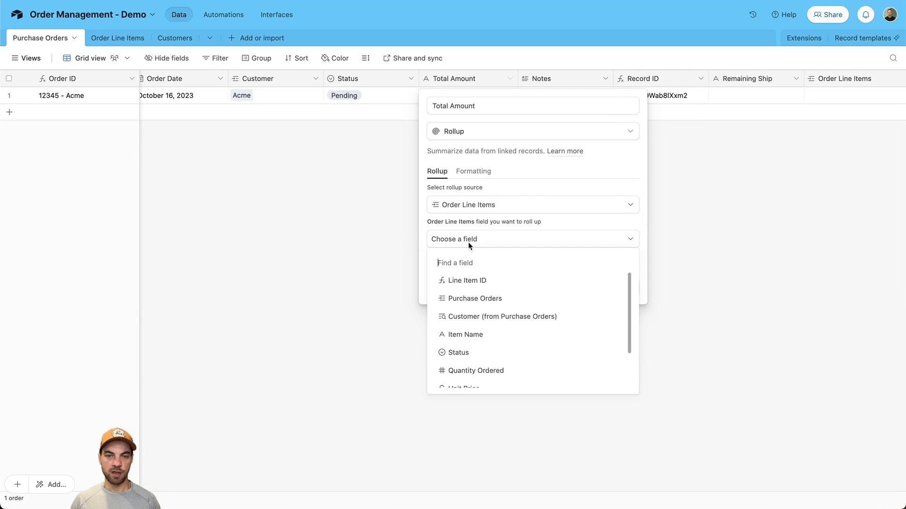
type("tot")
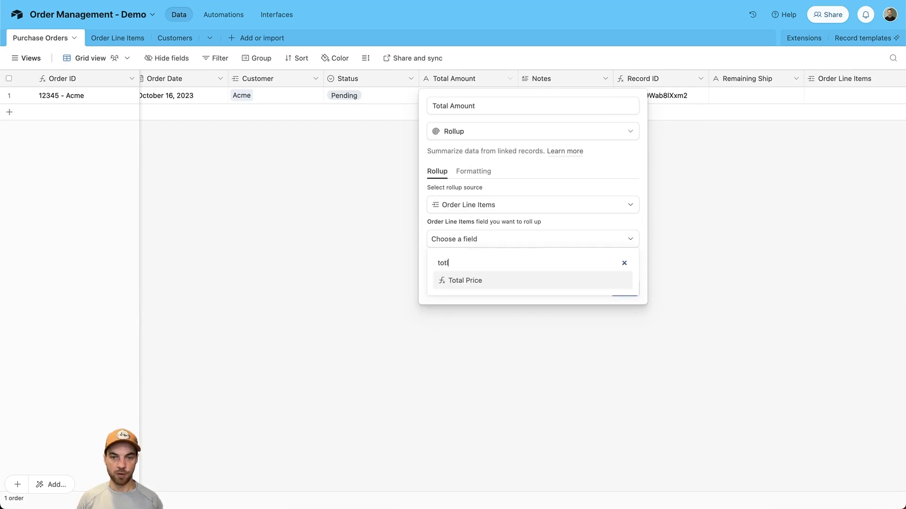
key("Return")
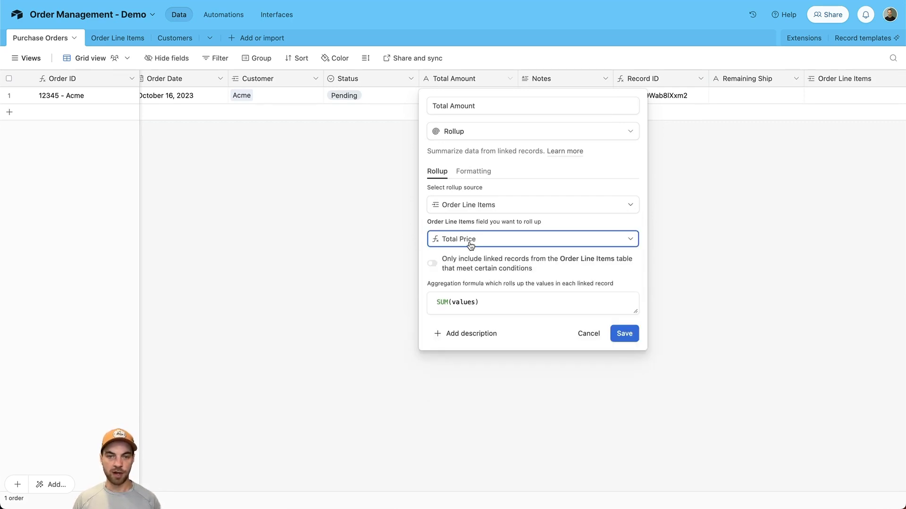
left_click(490, 304)
left_click(505, 304)
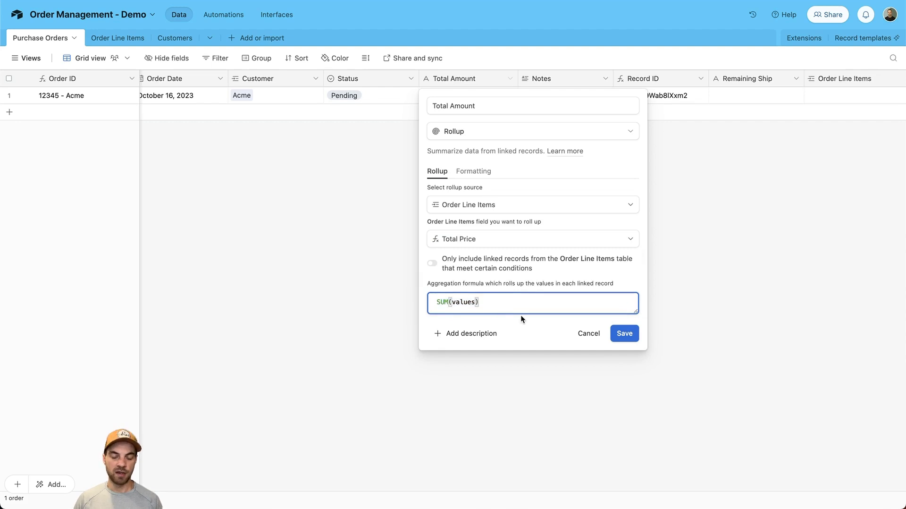
left_click(620, 333)
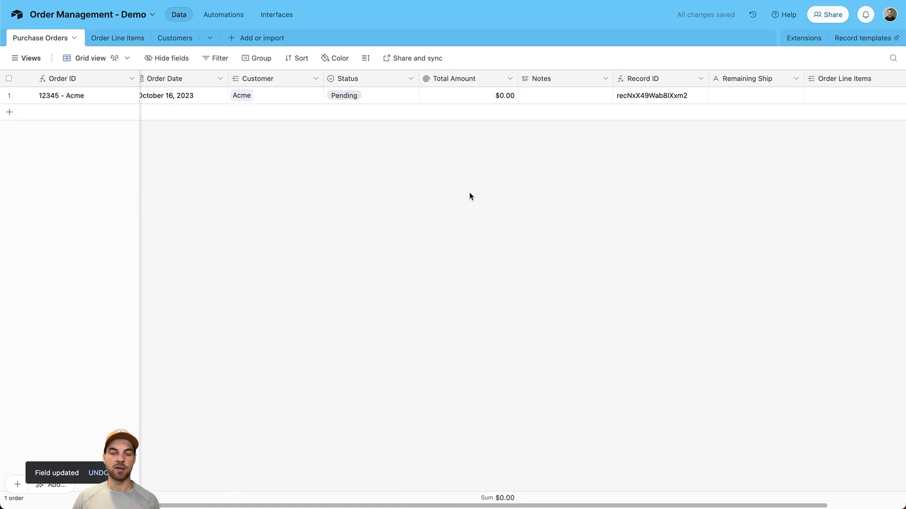
key("ctrl+shift+v")
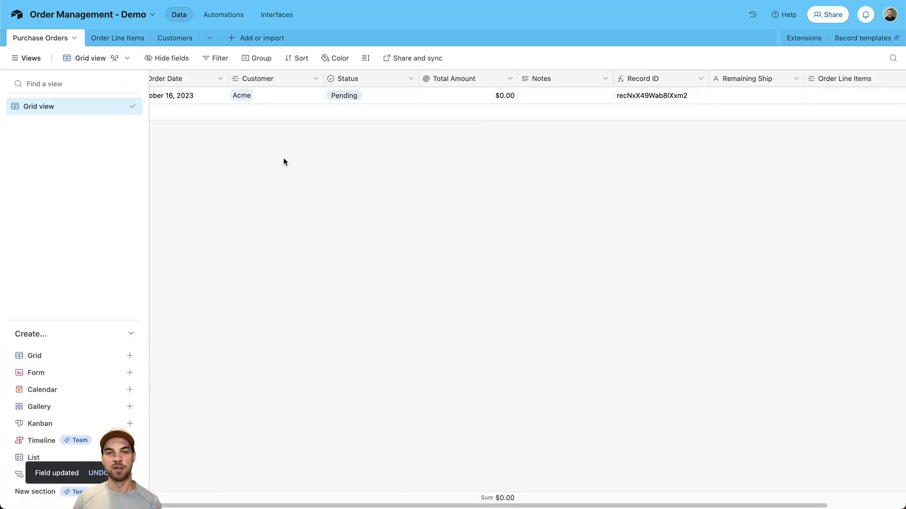
- Drag the Notes column's right edge to make it wider in Purchase Orders
left_click_drag(614, 78, 656, 78)
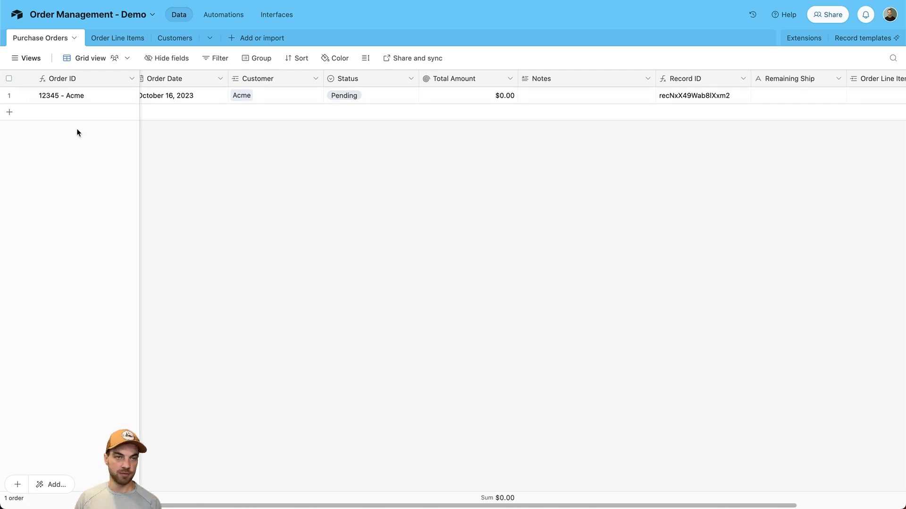
- Add a new Order Line Items record linked to order 12345 - Acme
left_click(105, 40)
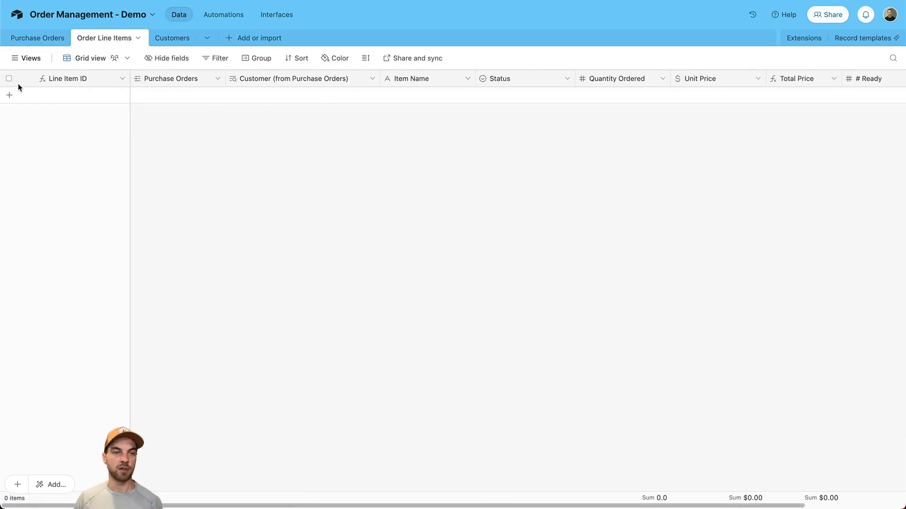
left_click(10, 95)
left_click(153, 99)
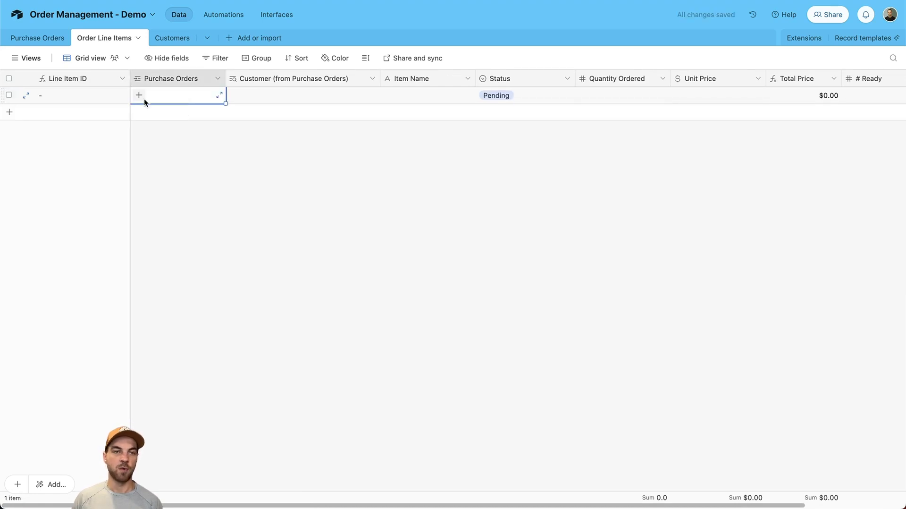
left_click(138, 95)
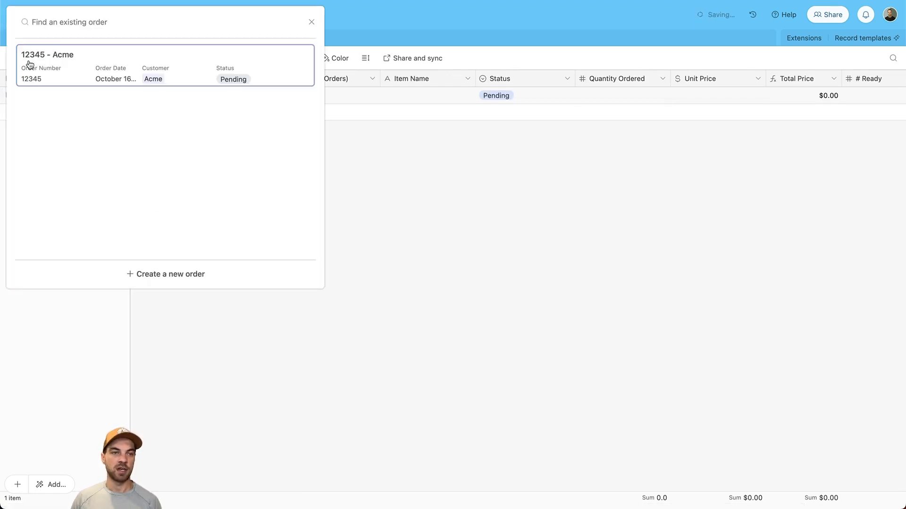
left_click(73, 65)
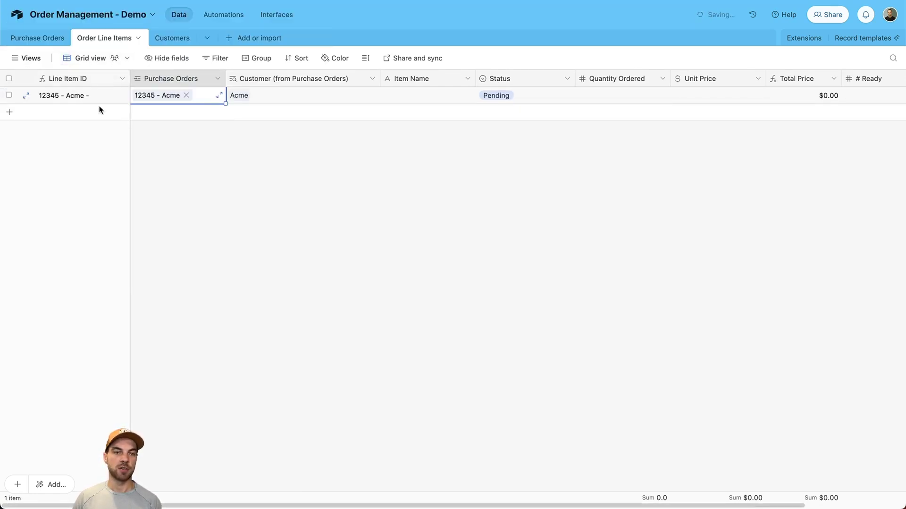
- Enter Item Name 1132554, Quantity 10 and Unit Price $100.00 for the line item
left_click(436, 96)
type("1132554")
key("Tab")
left_click(720, 180)
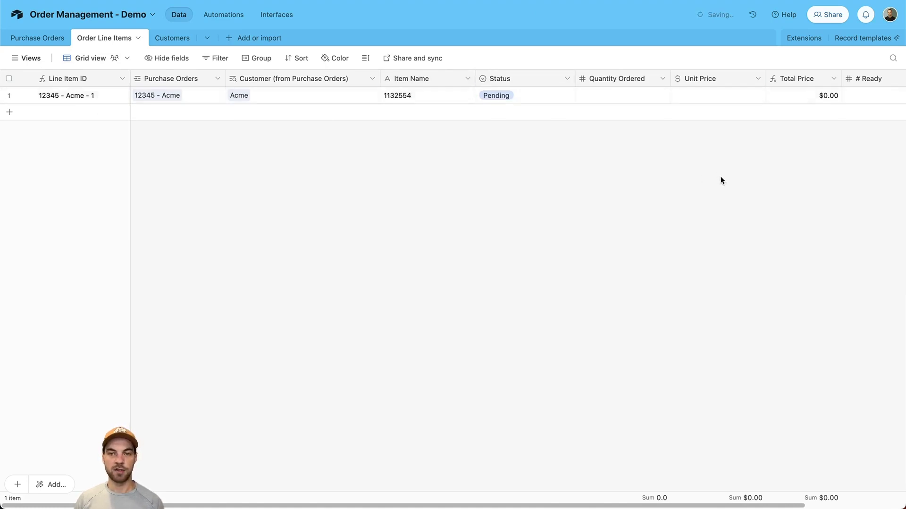
left_click(598, 97)
type("10")
left_click(748, 101)
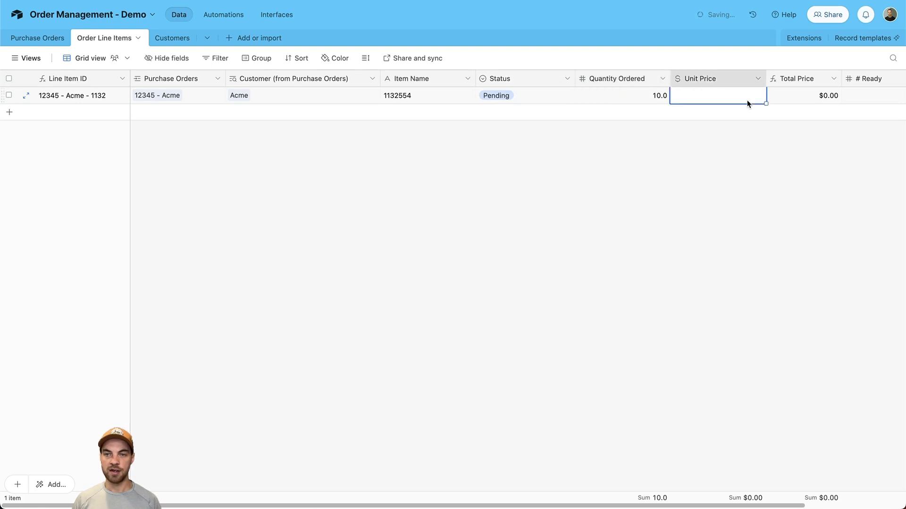
type("100")
left_click(550, 458)
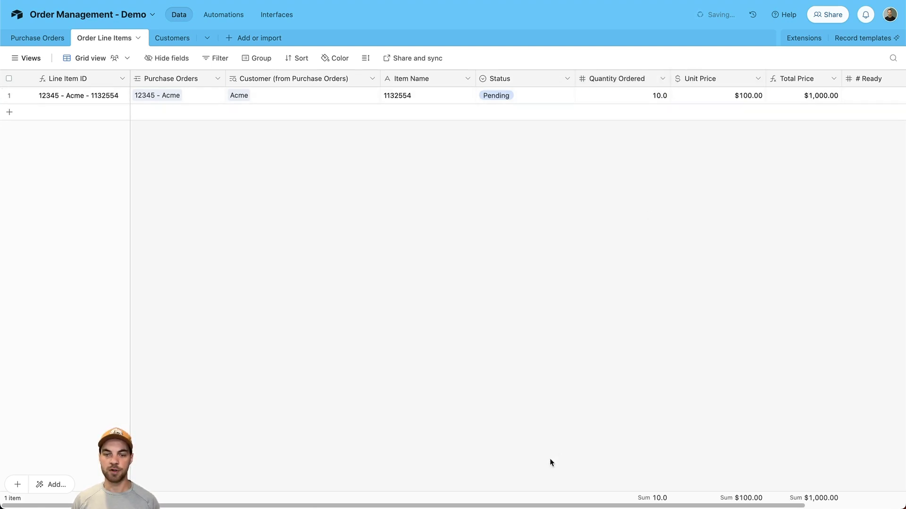
- Scroll the grid sideways to check the $1,000.00 total price
left_click_drag(574, 505, 620, 507)
scroll(621, 505, "right", 3)
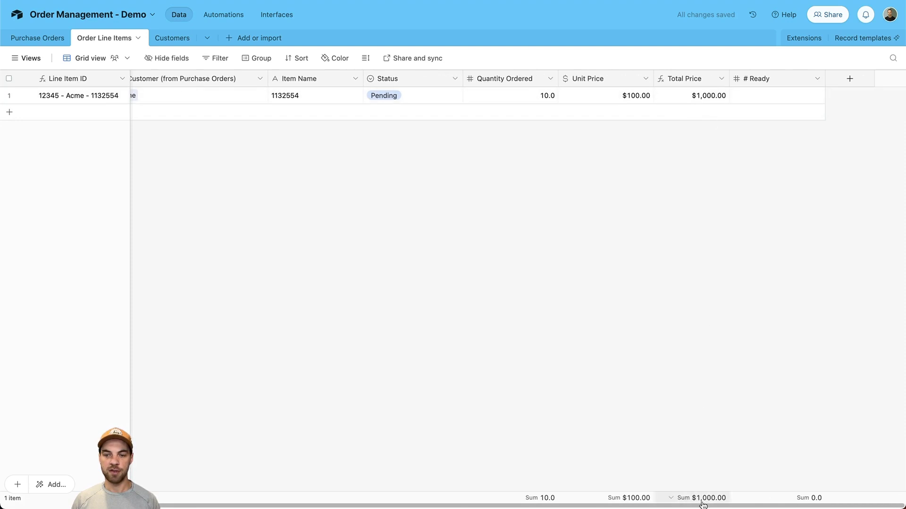
left_click_drag(702, 503, 725, 507)
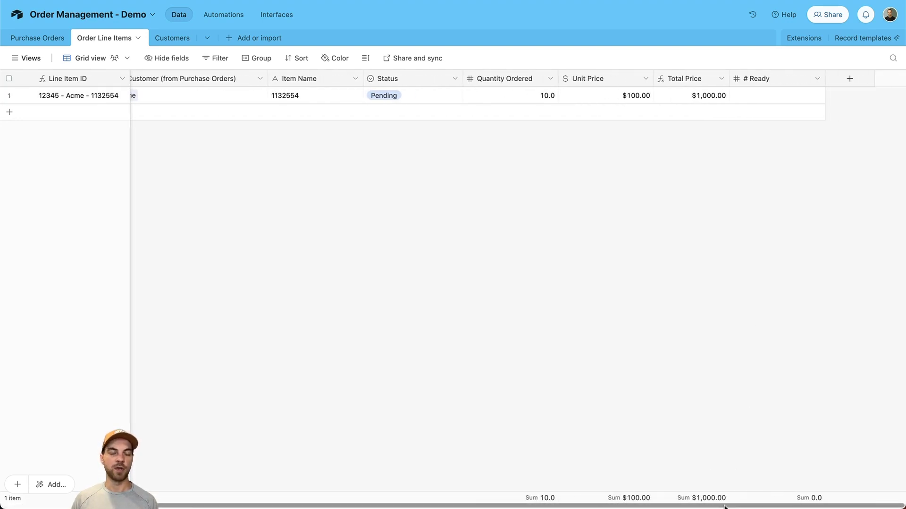
left_click_drag(725, 507, 590, 506)
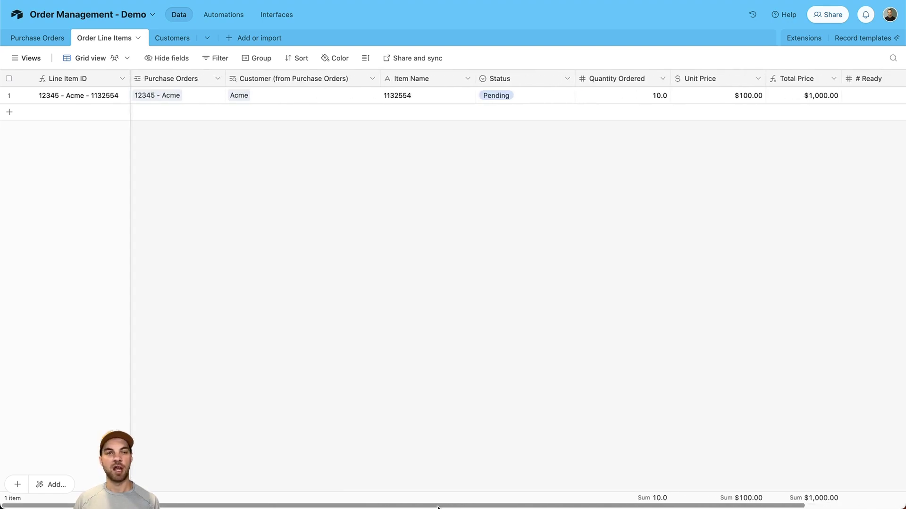
- Return to Purchase Orders and scroll left to see 12345 - Acme's $1,000.00 Total Amount
left_click(46, 41)
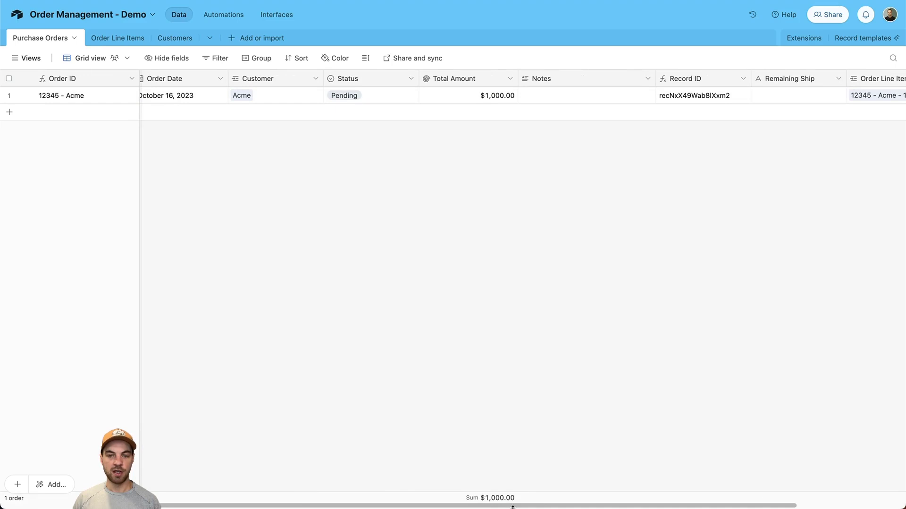
scroll(520, 505, "left", 3)
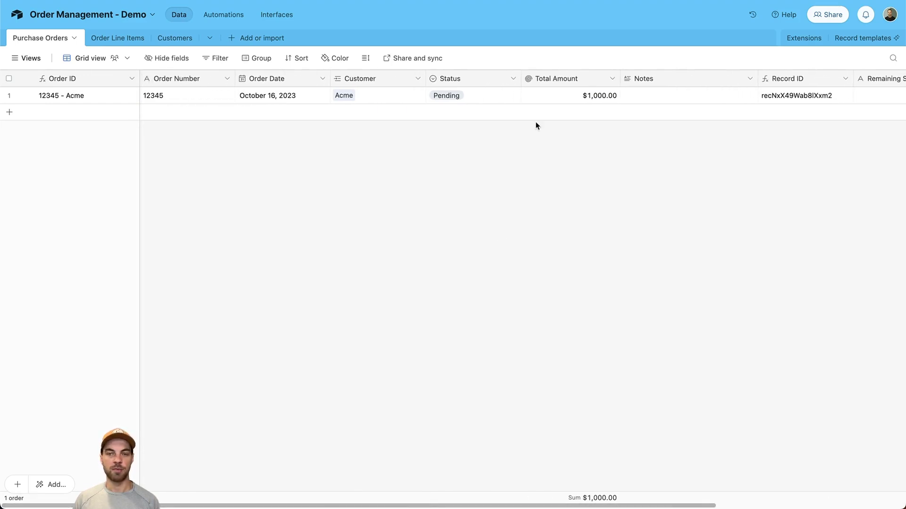